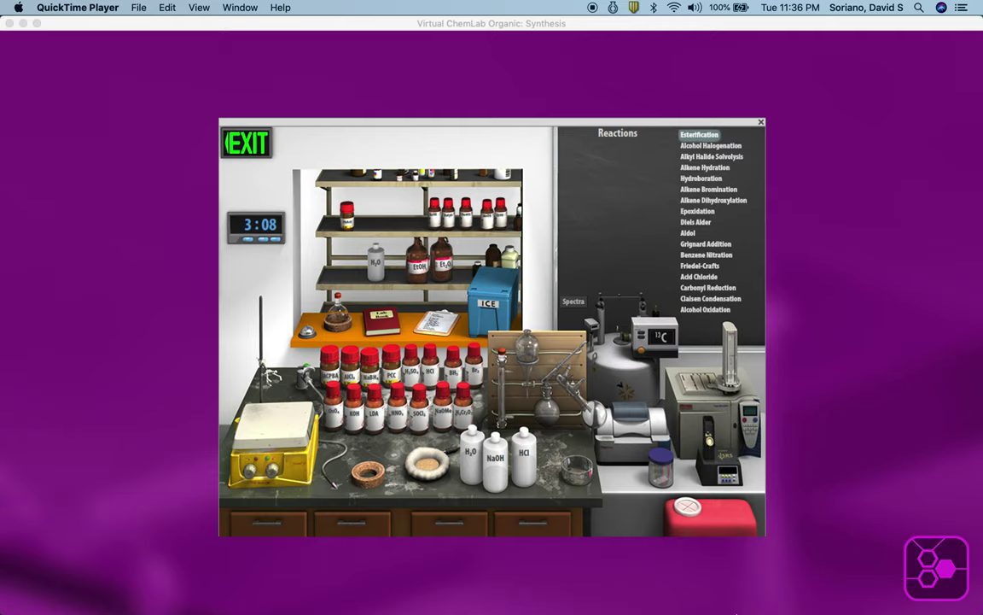
- Select the Esterification reaction set and pipette acetic acid into the reaction flask
{"action": "mouse_move", "coordinate": [672, 612]}
{"action": "left_click", "coordinate": [696, 137]}
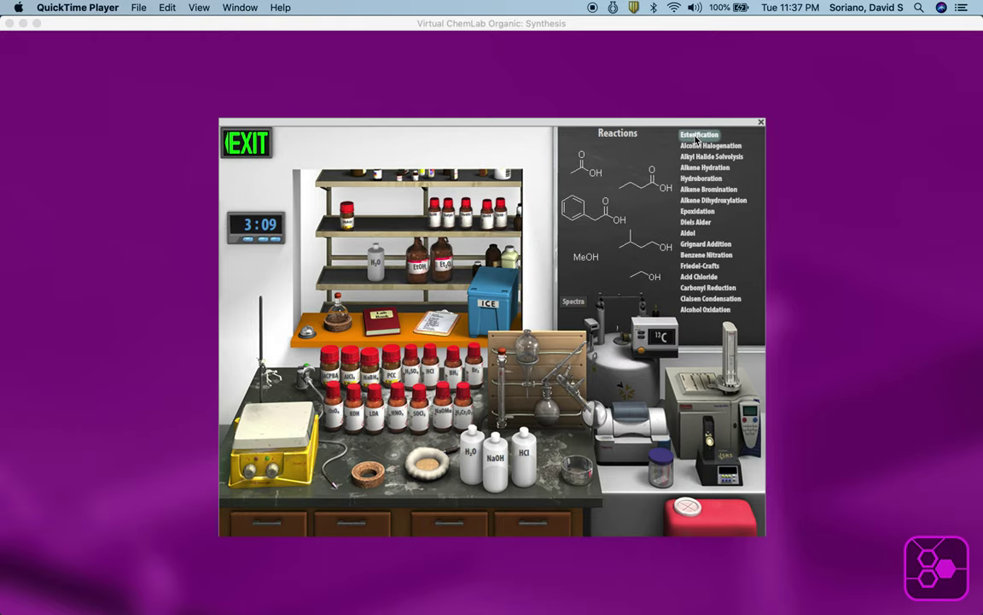
{"action": "left_click", "coordinate": [592, 209]}
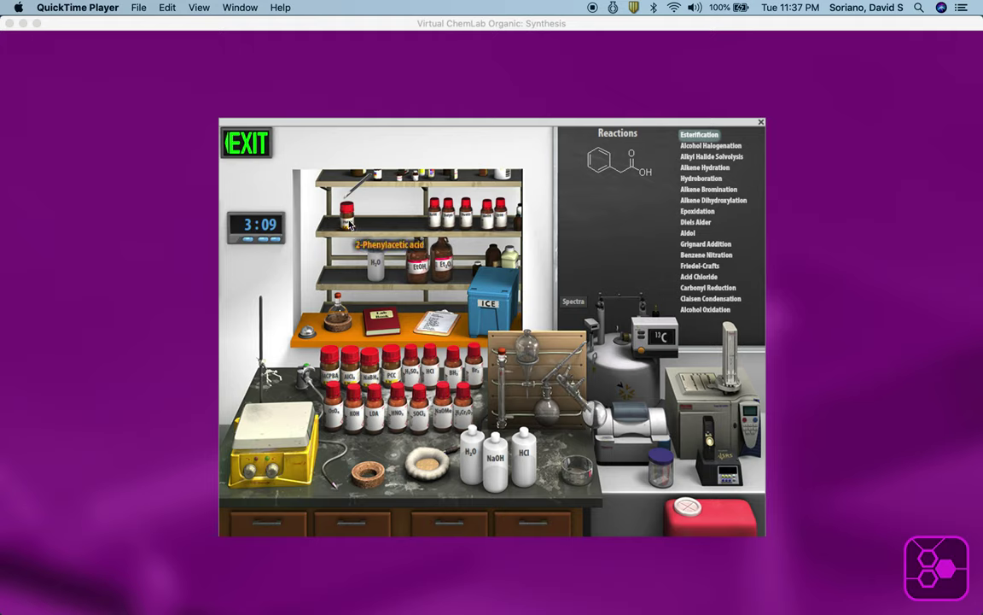
{"action": "left_click", "coordinate": [437, 219]}
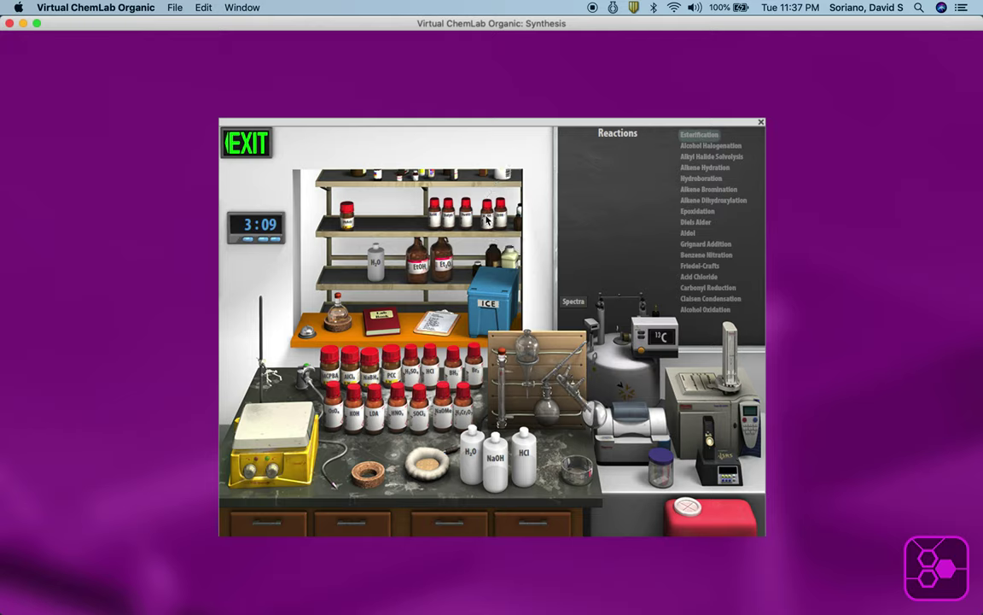
{"action": "left_click", "coordinate": [433, 209]}
{"action": "left_click", "coordinate": [339, 316]}
{"action": "left_click", "coordinate": [381, 320]}
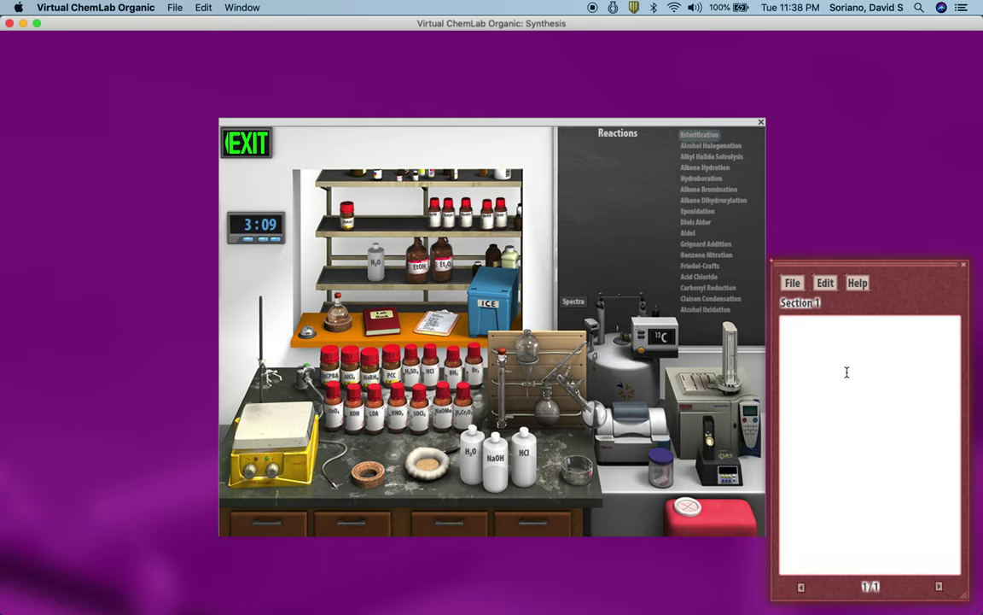
{"action": "left_click", "coordinate": [963, 266]}
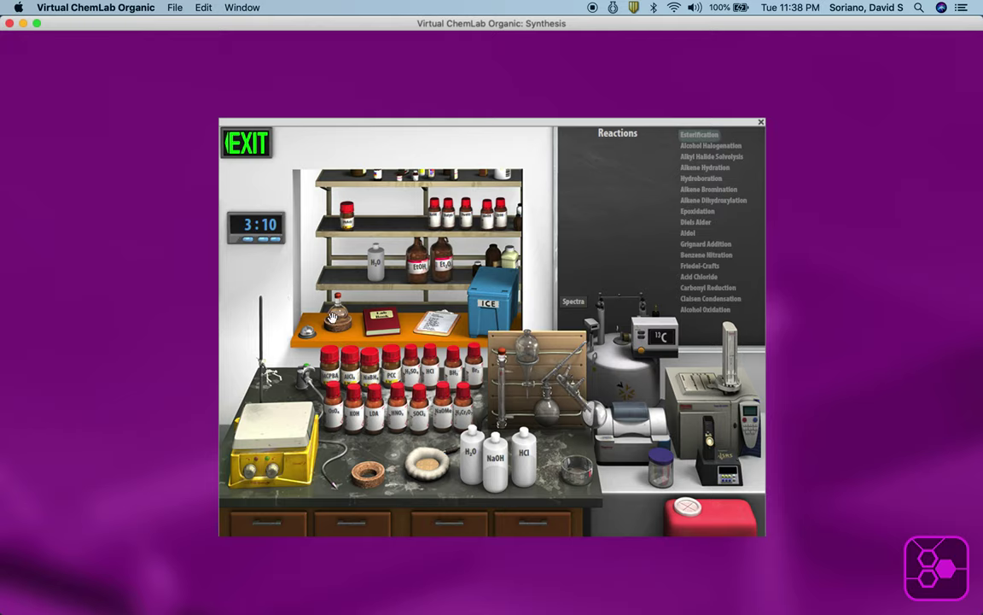
- Put the flask on the hot plate with condenser, heating bath and nitrogen, heat it, and TLC it
{"action": "left_click_drag", "start_coordinate": [338, 316], "coordinate": [284, 408]}
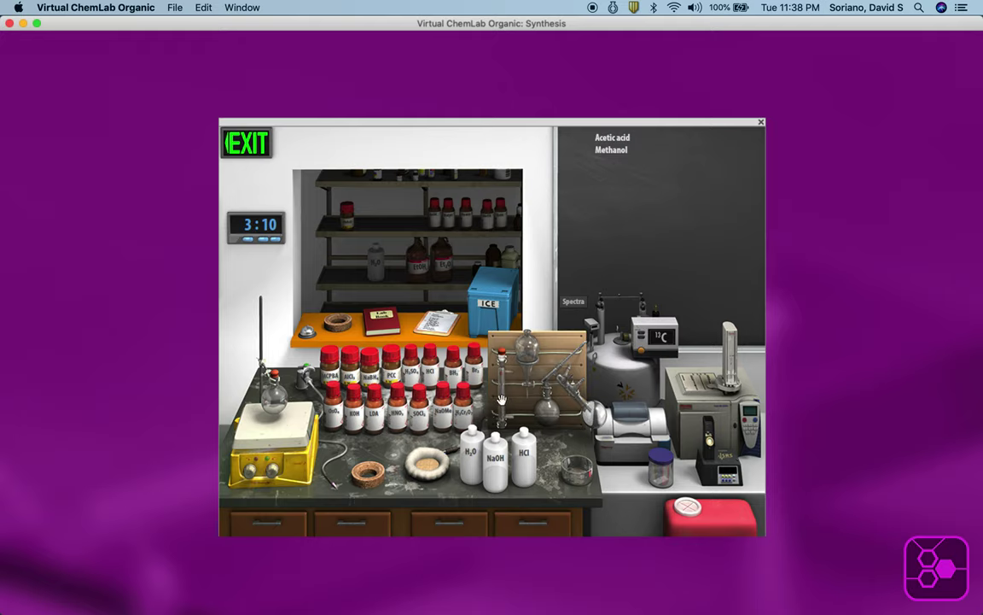
{"action": "left_click", "coordinate": [502, 397]}
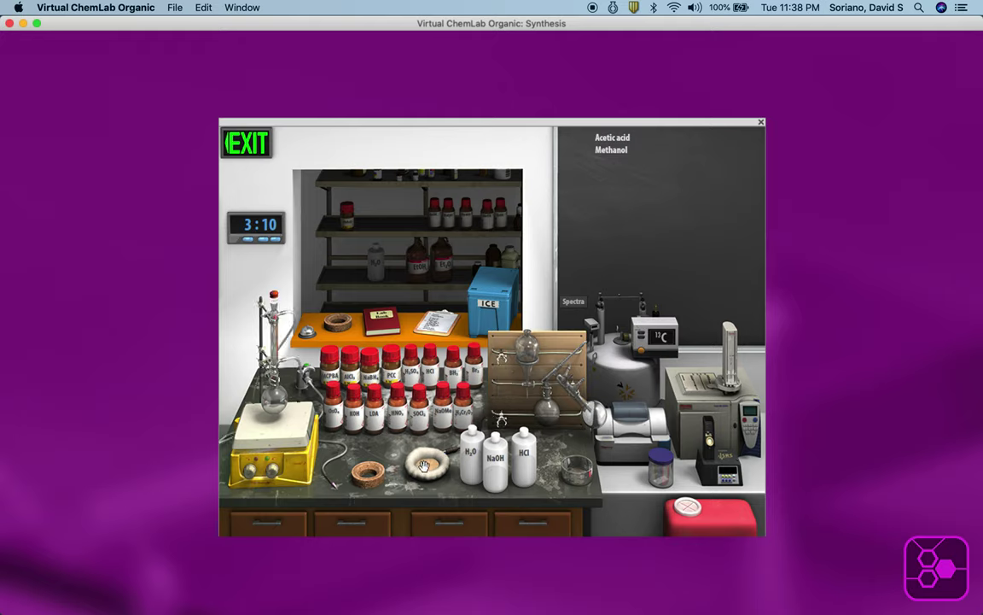
{"action": "left_click", "coordinate": [424, 463]}
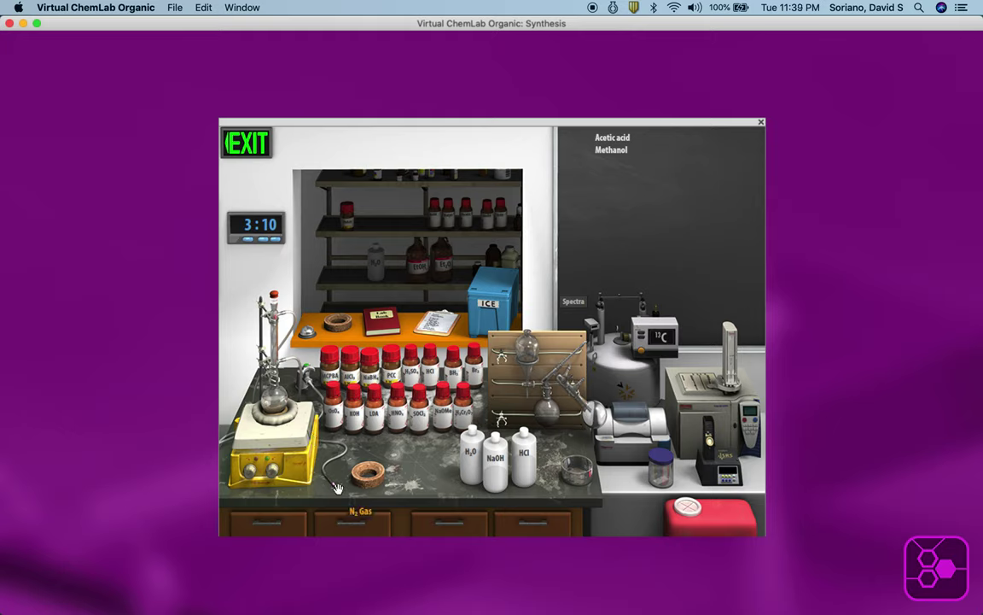
{"action": "left_click", "coordinate": [337, 487]}
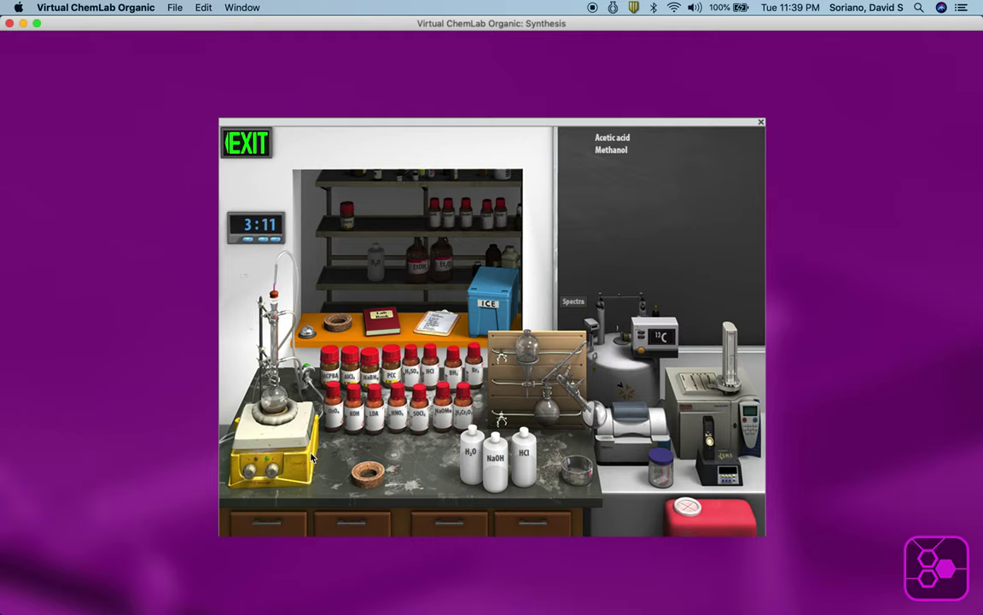
{"action": "left_click", "coordinate": [268, 471]}
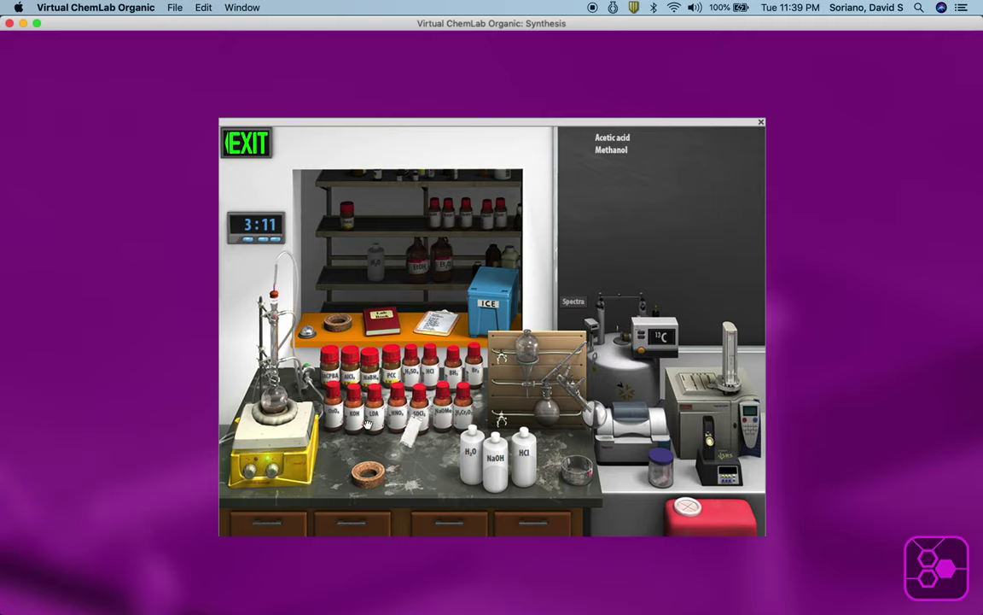
{"action": "left_click", "coordinate": [408, 432]}
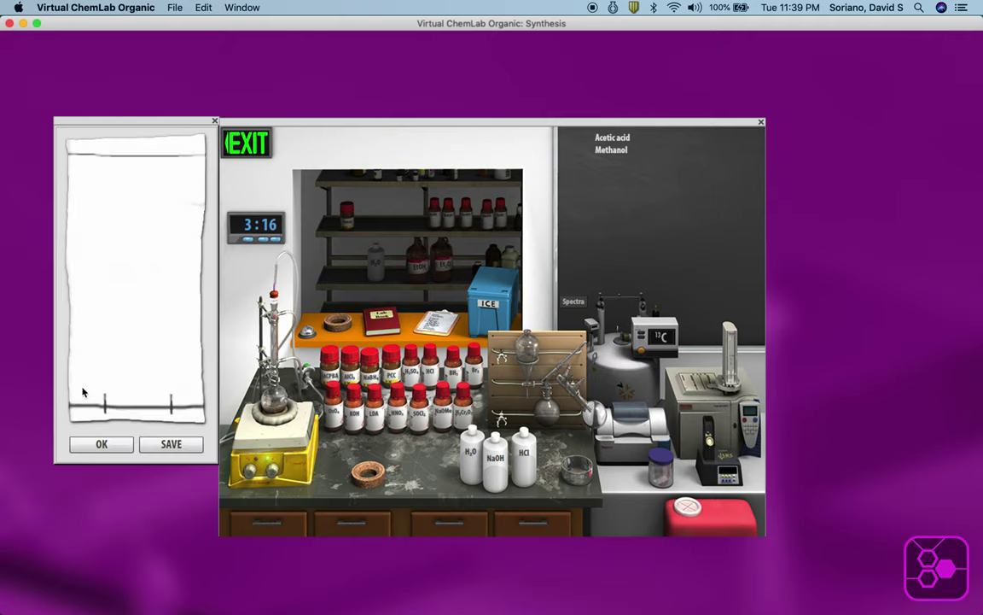
{"action": "left_click", "coordinate": [101, 447]}
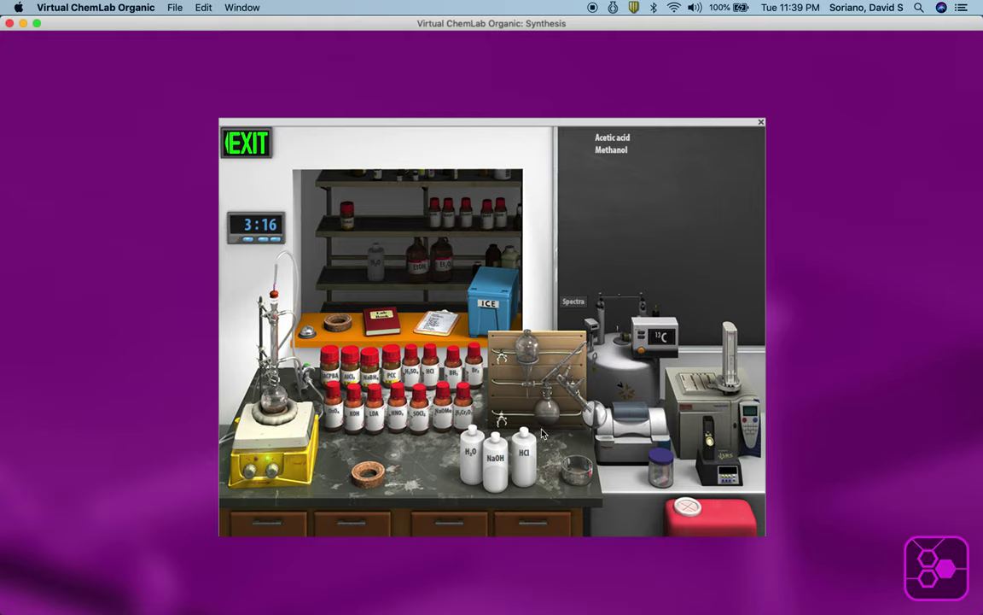
- Clear the bench and add methanol to a fresh reaction flask
{"action": "left_click", "coordinate": [688, 510]}
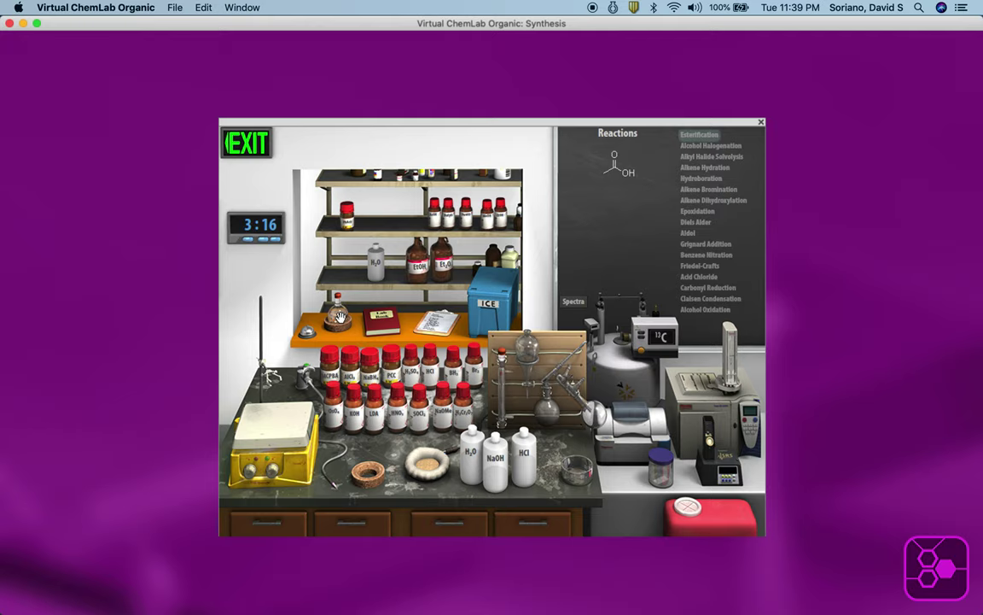
{"action": "left_click", "coordinate": [485, 222]}
- Add H2SO4 catalyst on the stir plate, fit condenser, heating mantle and hose, and start heating
{"action": "left_click_drag", "start_coordinate": [337, 316], "coordinate": [286, 416]}
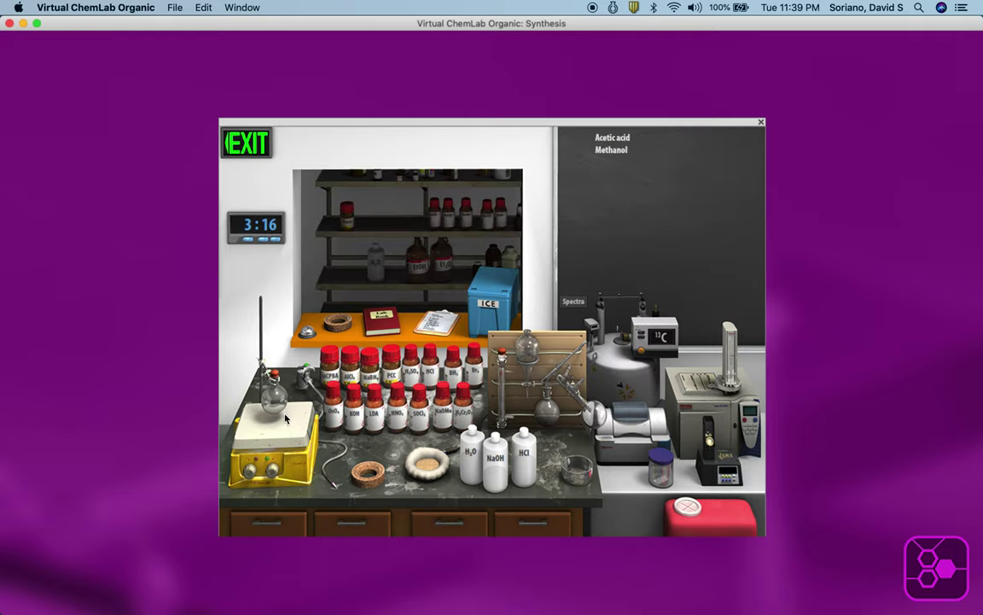
{"action": "left_click", "coordinate": [415, 371]}
{"action": "left_click", "coordinate": [504, 397]}
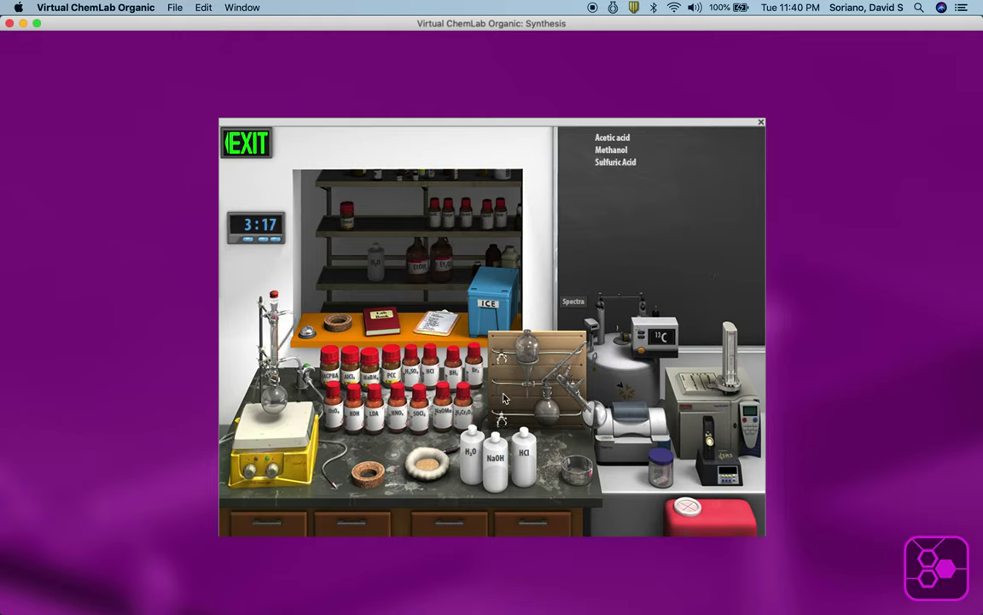
{"action": "left_click", "coordinate": [427, 470]}
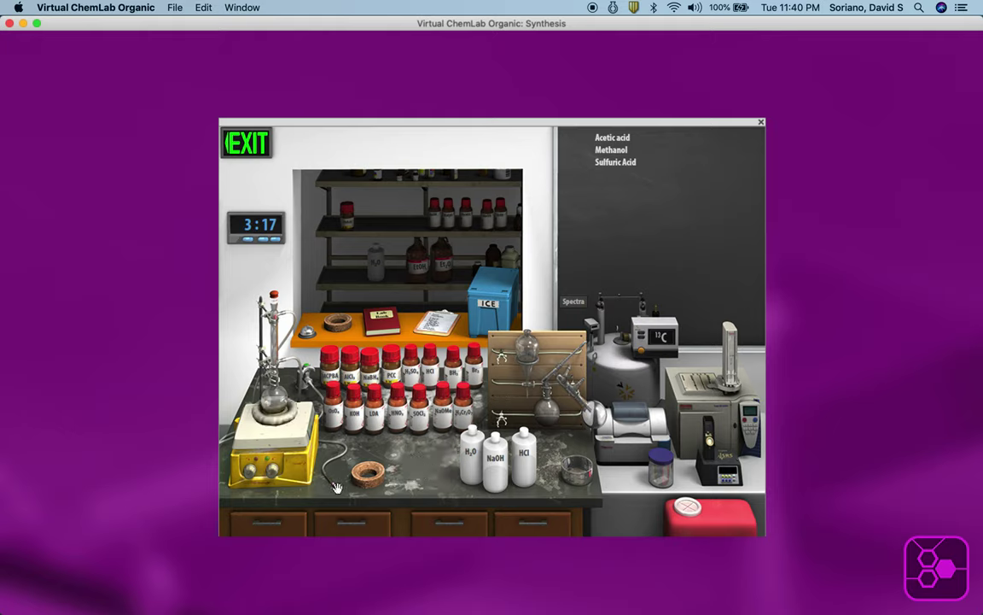
{"action": "left_click", "coordinate": [313, 439]}
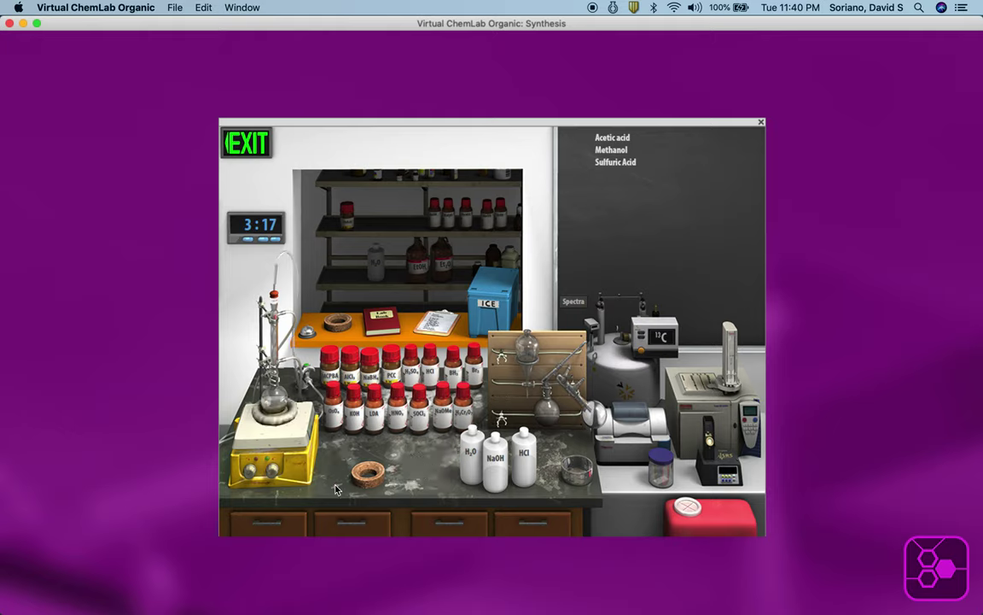
{"action": "left_click", "coordinate": [273, 472]}
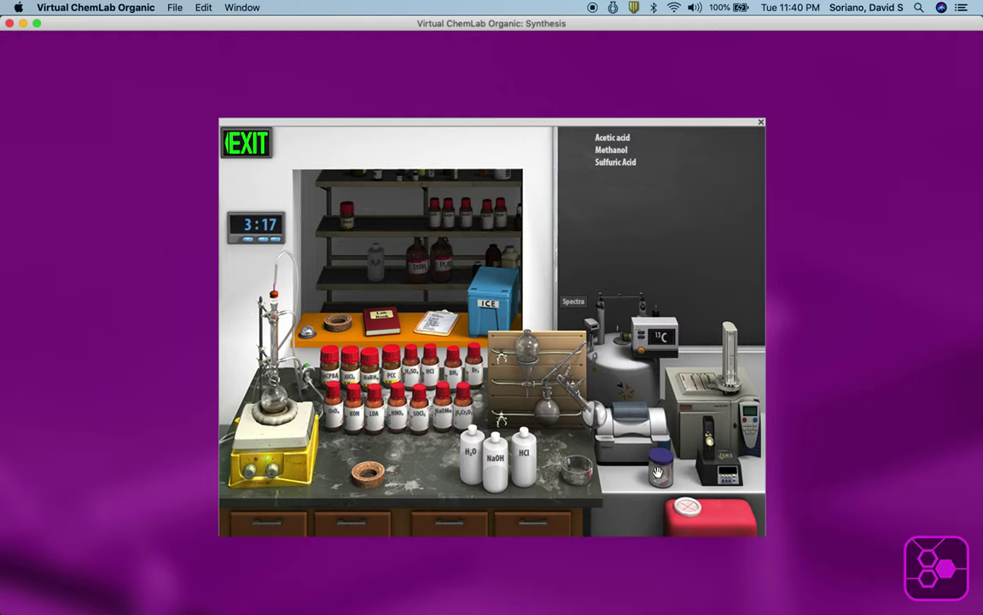
- Run two TLC checks, then advance the timer an hour until methyl acetate forms (5:27)
{"action": "left_click_drag", "start_coordinate": [332, 408], "coordinate": [250, 357]}
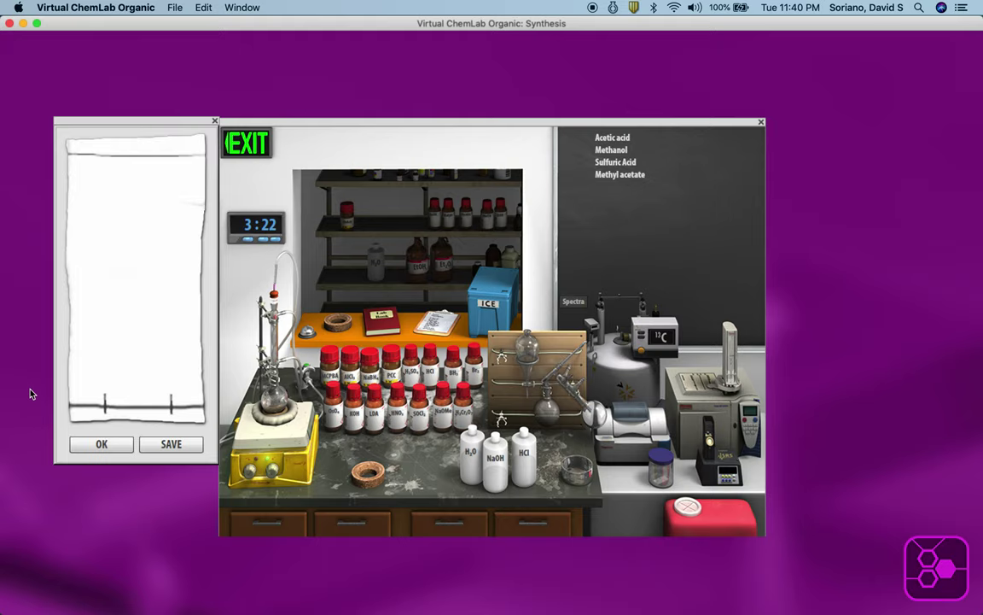
{"action": "mouse_move", "coordinate": [620, 177]}
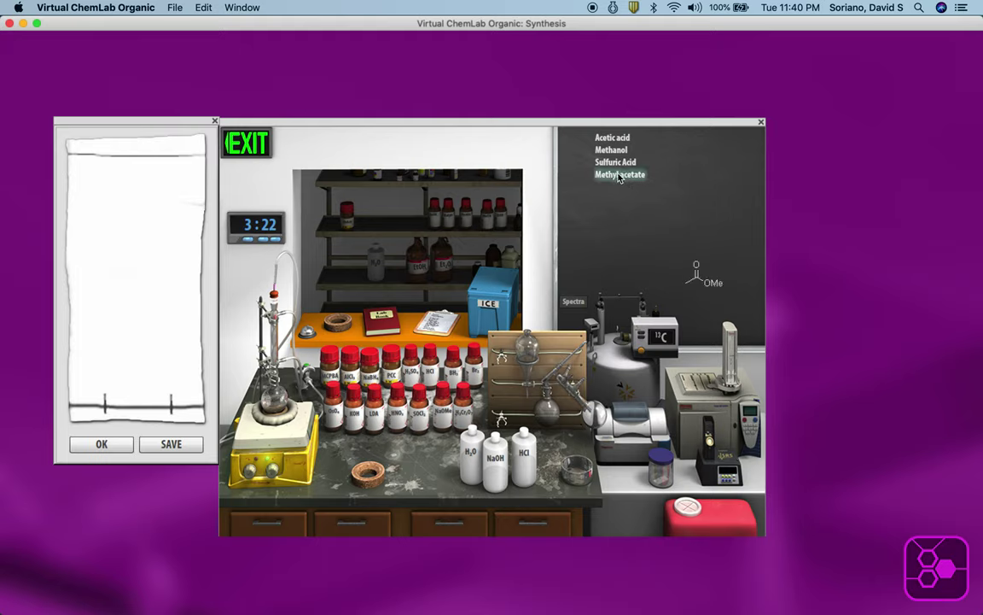
{"action": "left_click", "coordinate": [101, 445]}
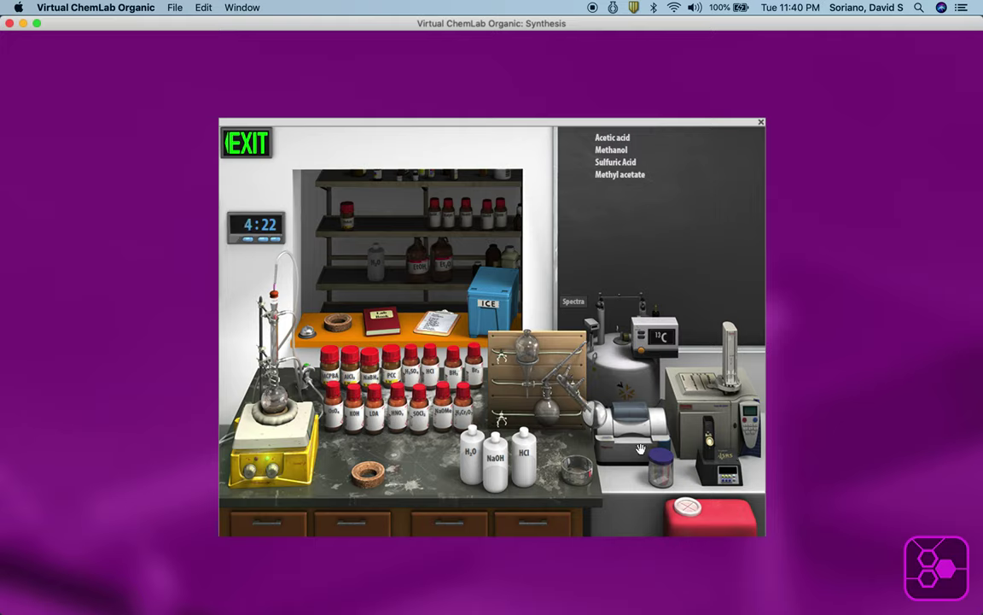
{"action": "left_click_drag", "start_coordinate": [598, 425], "coordinate": [276, 398]}
{"action": "left_click", "coordinate": [122, 451]}
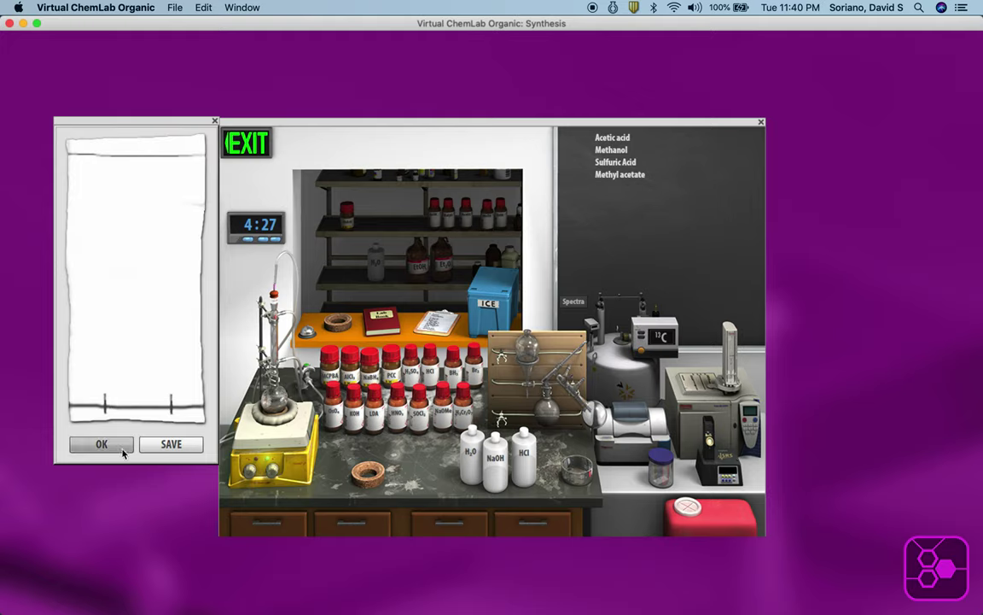
{"action": "left_click", "coordinate": [102, 444]}
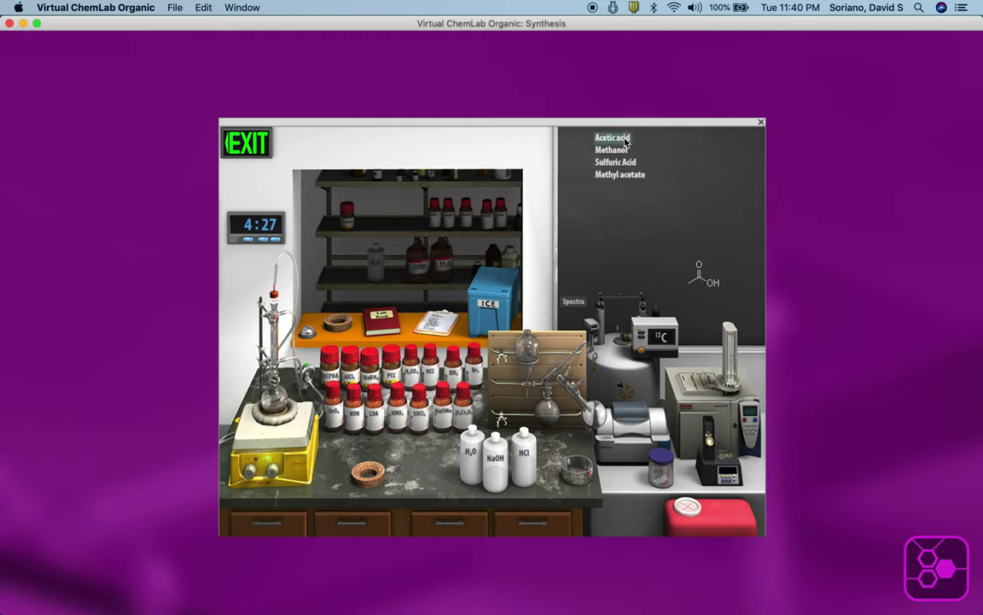
{"action": "left_click", "coordinate": [248, 242]}
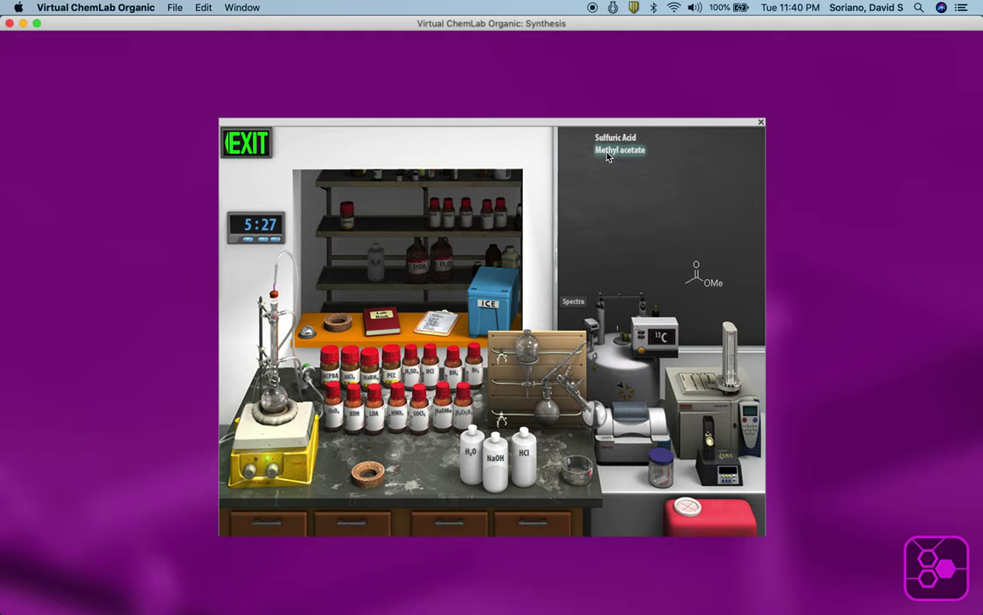
- Move the mixture to the separatory funnel, add the wash, and drain the aqueous layer into a flask
{"action": "left_click", "coordinate": [525, 357]}
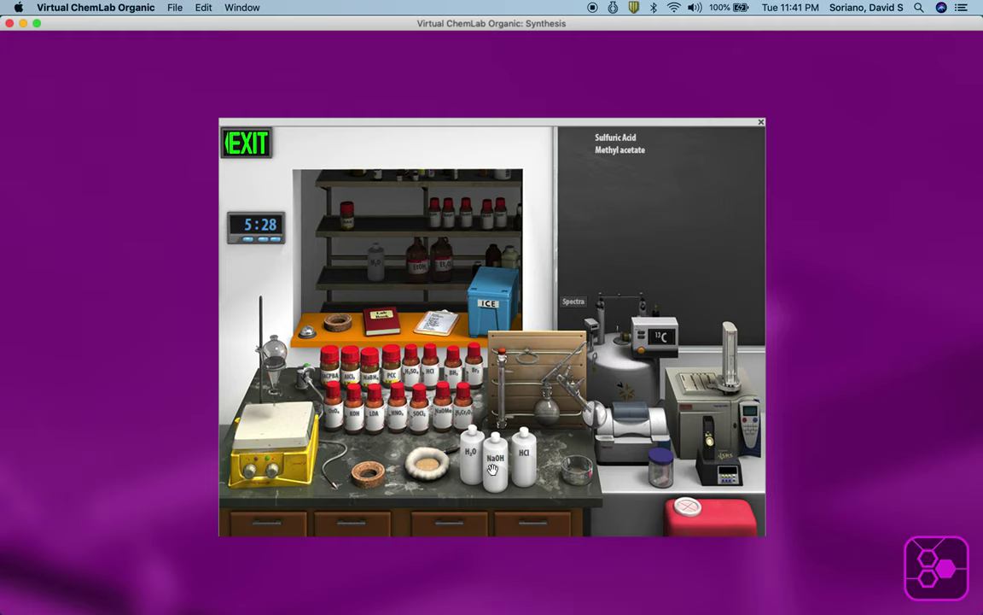
{"action": "left_click", "coordinate": [318, 397]}
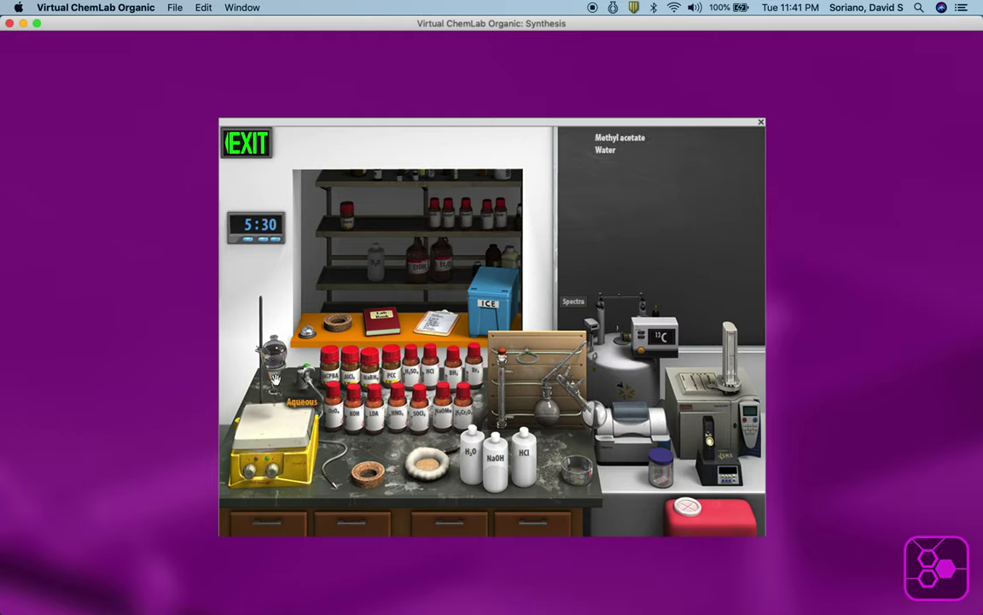
{"action": "left_click_drag", "start_coordinate": [274, 378], "coordinate": [572, 457]}
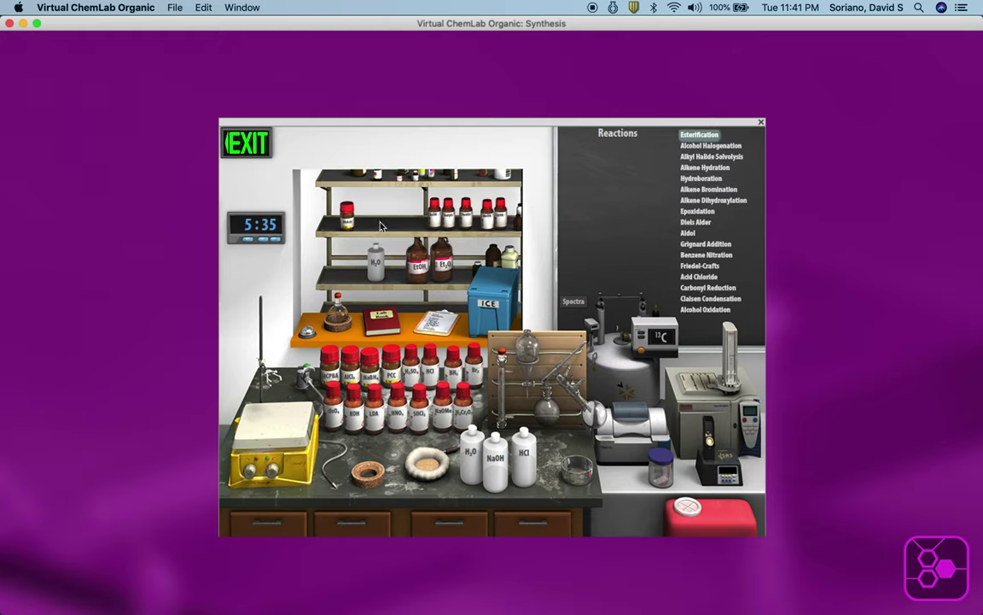
- Add ethanol and H2SO4 to the 2-phenylacetic acid flask, then fit mantle, condenser and water tubing
{"action": "mouse_move", "coordinate": [345, 222]}
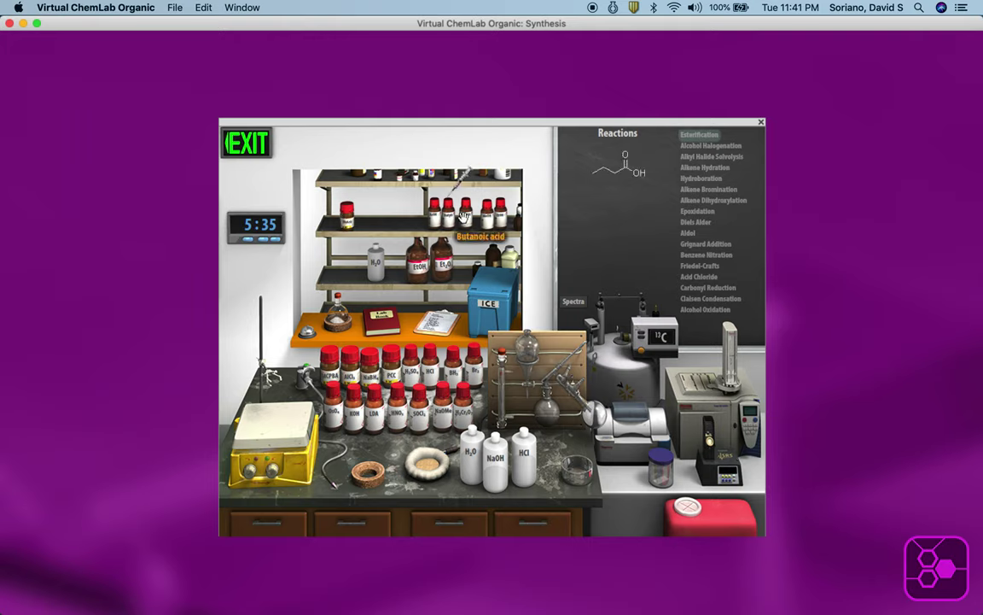
{"action": "left_click", "coordinate": [505, 218]}
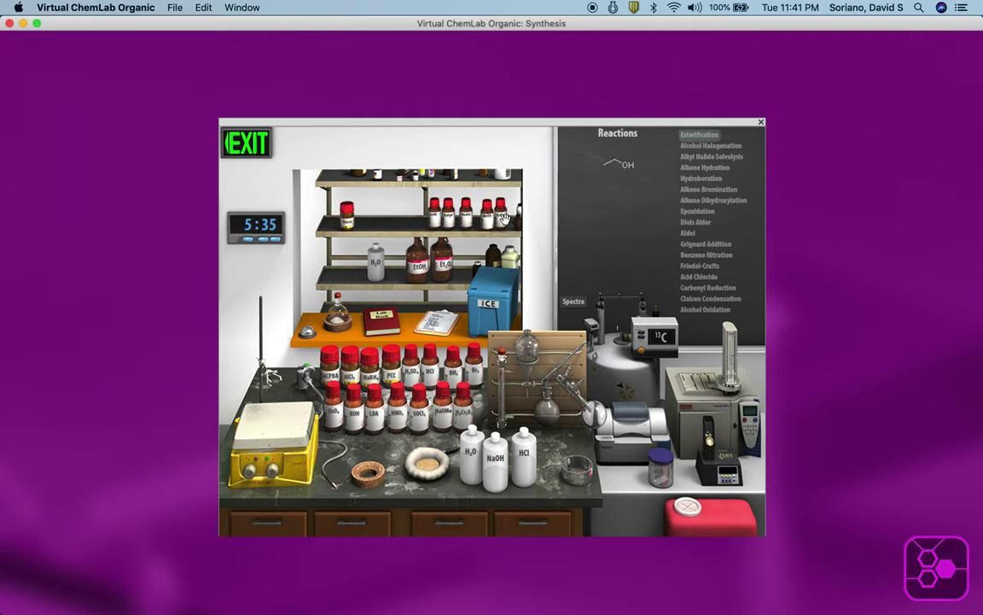
{"action": "left_click", "coordinate": [333, 319]}
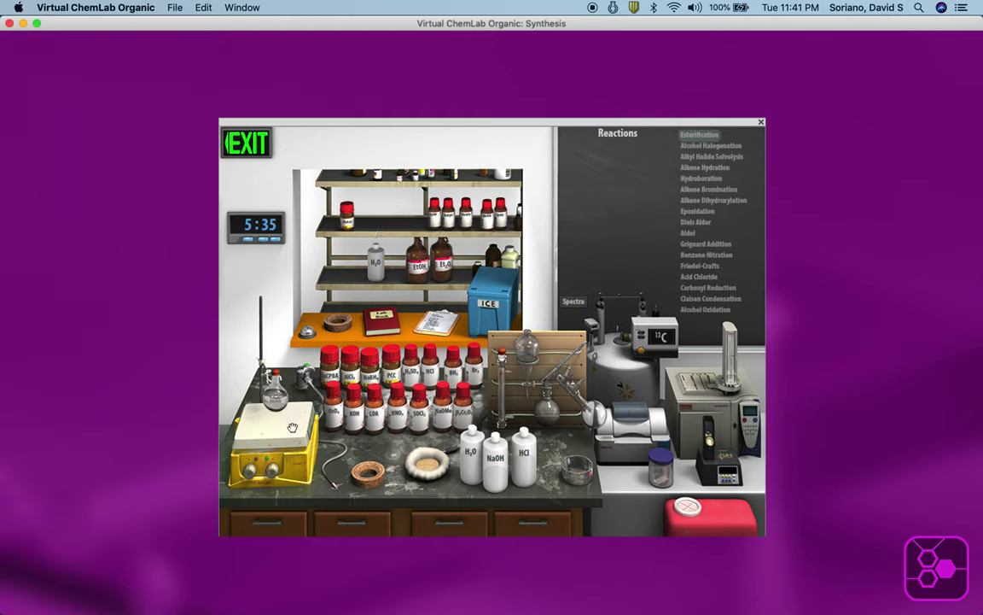
{"action": "left_click", "coordinate": [417, 379]}
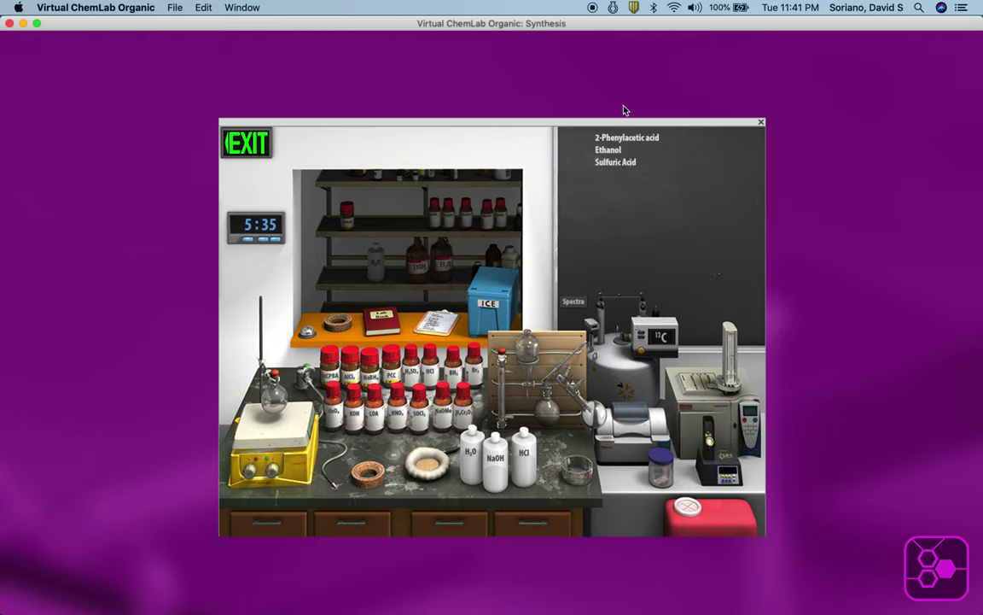
{"action": "left_click", "coordinate": [429, 469]}
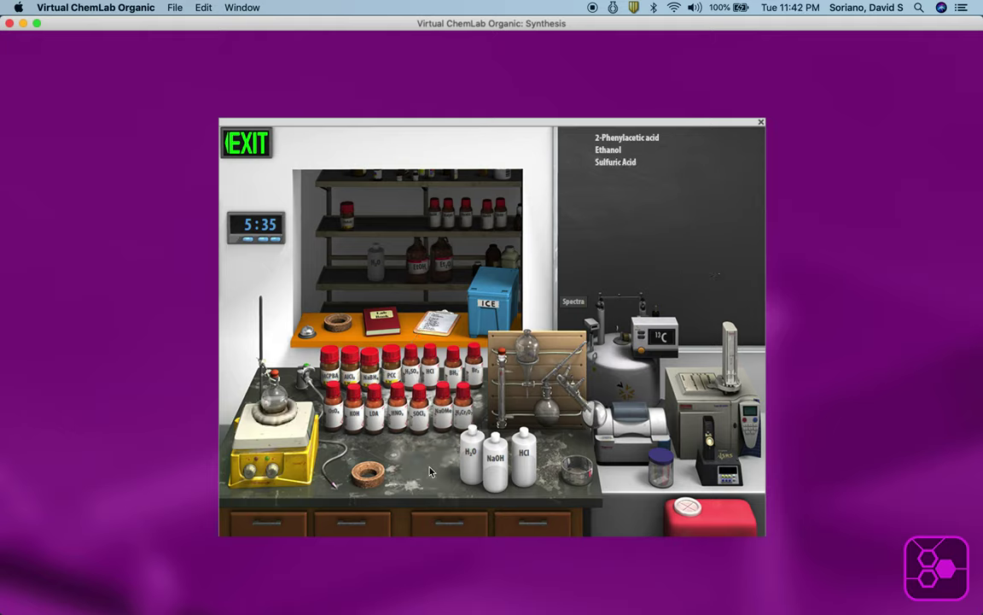
{"action": "left_click", "coordinate": [502, 390]}
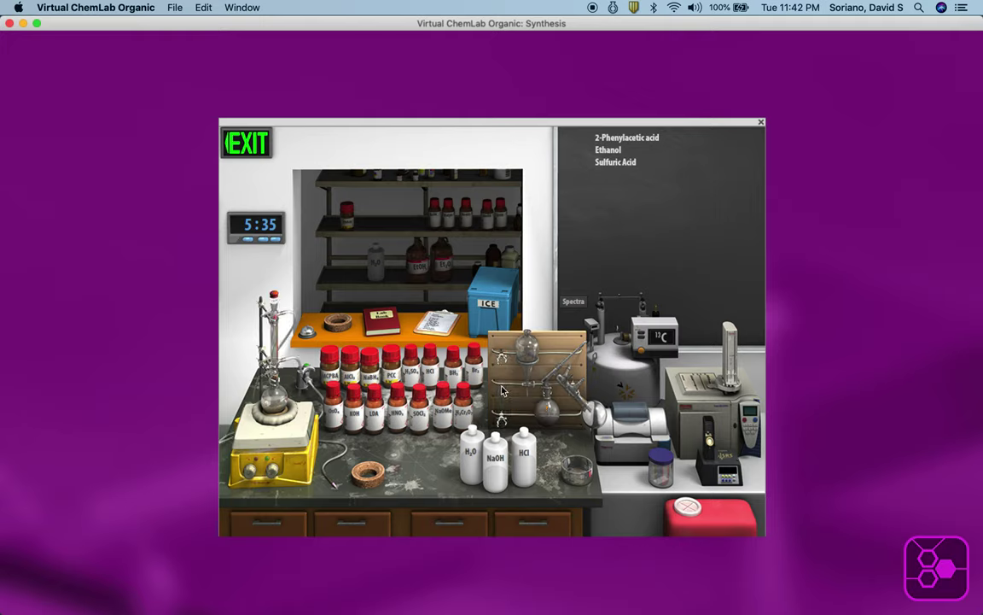
{"action": "left_click", "coordinate": [335, 487]}
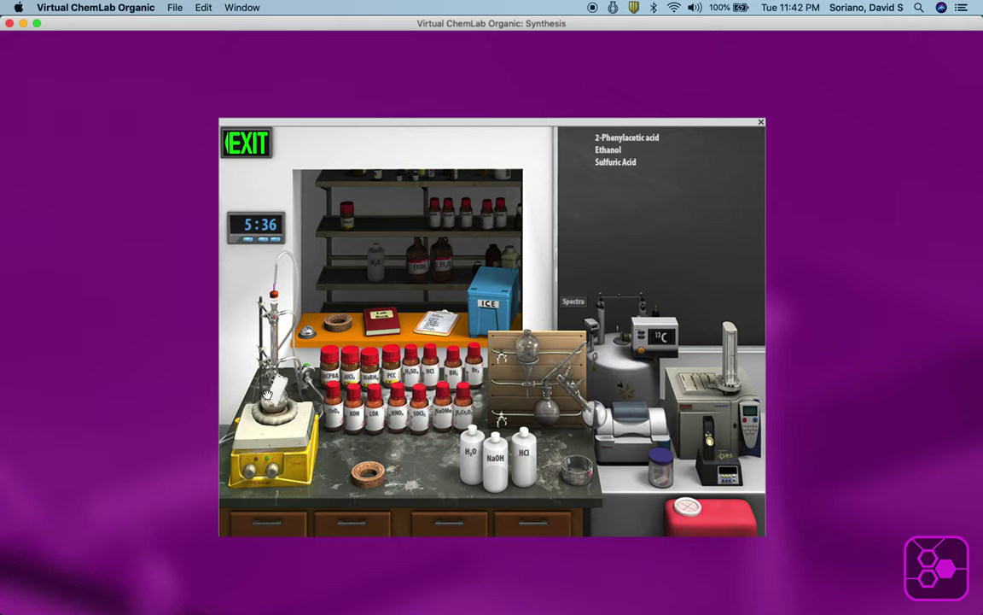
- Take a two-spot TLC of the 2-phenylacetic acid mixture and confirm its lab book entry
{"action": "left_click", "coordinate": [243, 346]}
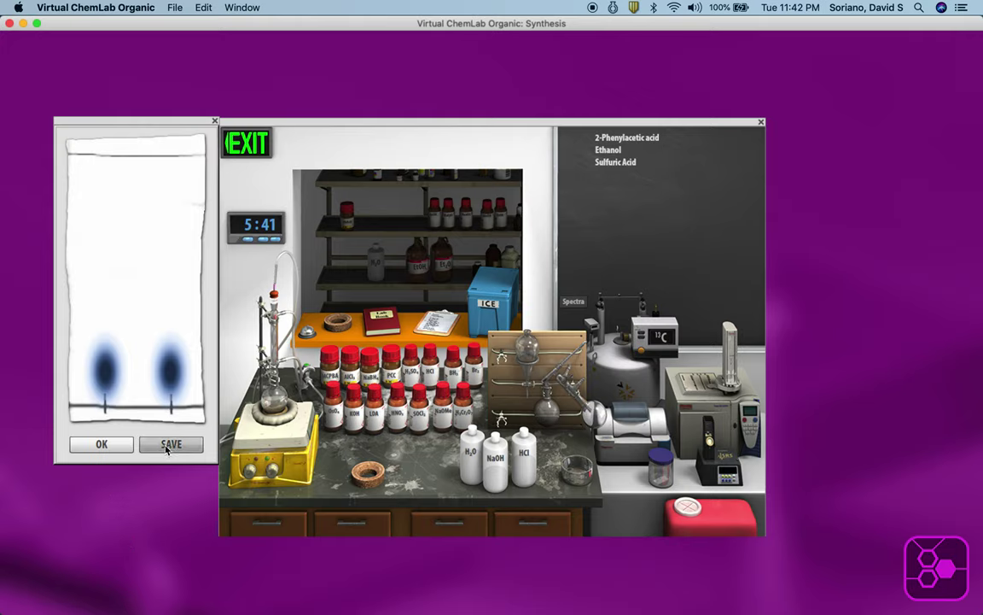
{"action": "left_click", "coordinate": [375, 322]}
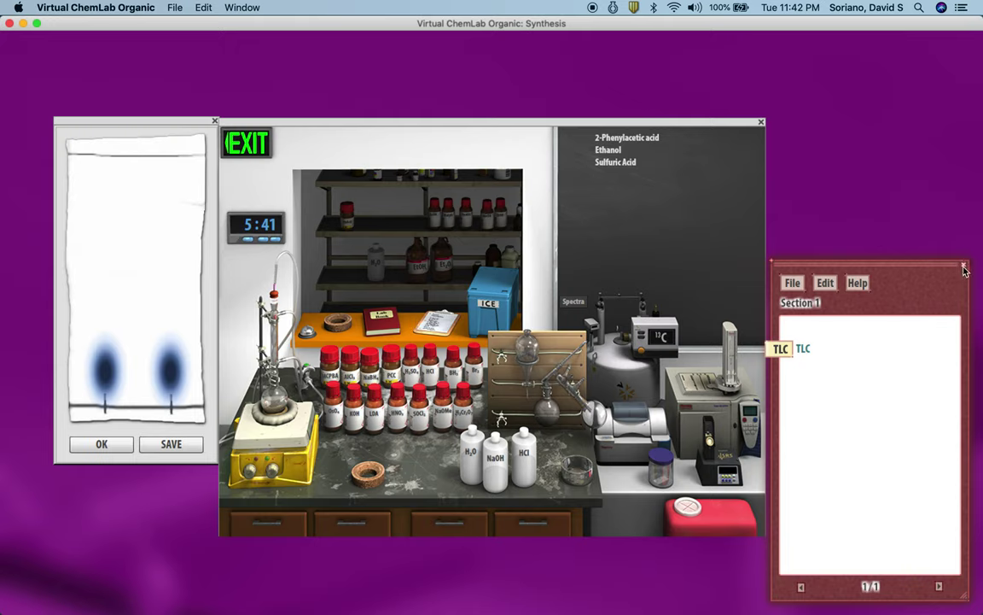
{"action": "left_click", "coordinate": [869, 244]}
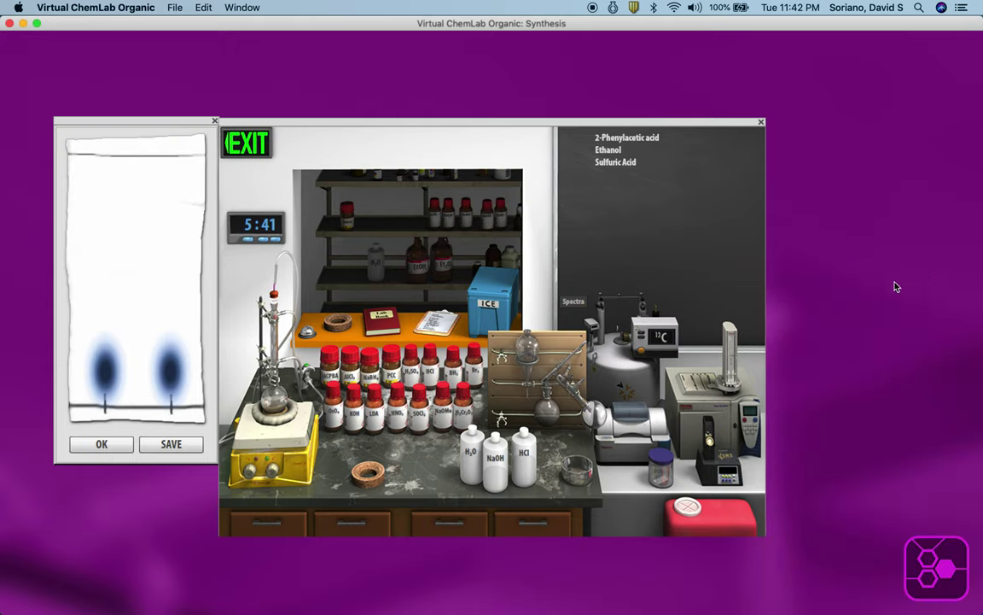
{"action": "left_click", "coordinate": [101, 445]}
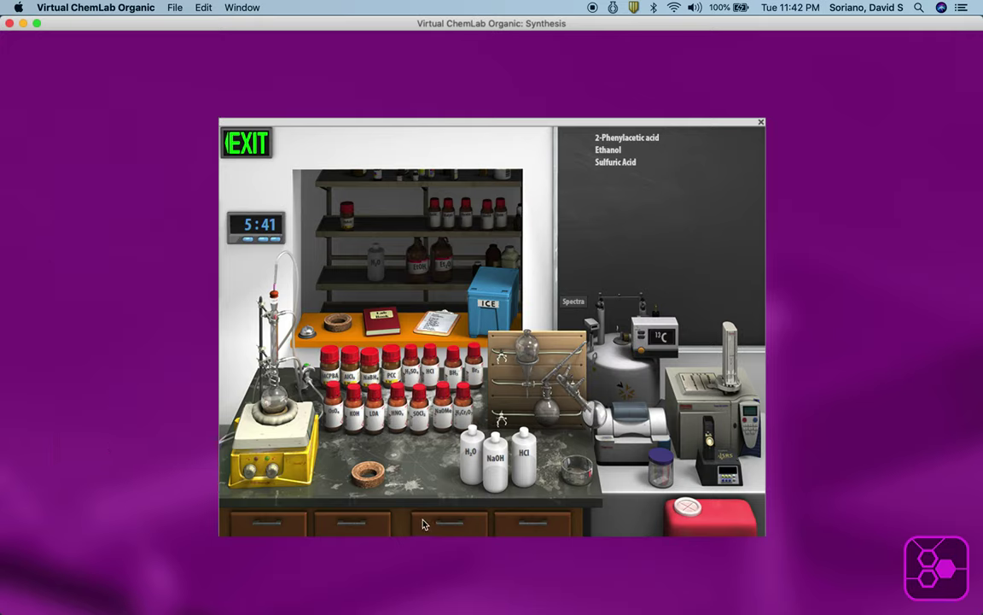
- Turn on the heat and advance the clock one hour to form ethyl 2-phenylacetate (6:43)
{"action": "left_click", "coordinate": [273, 471]}
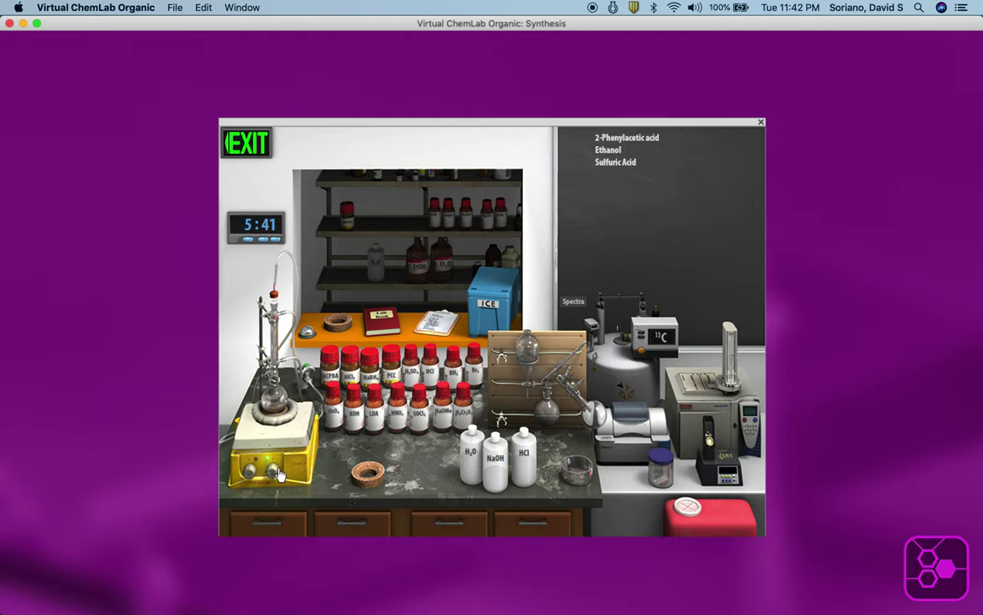
{"action": "left_click", "coordinate": [247, 242]}
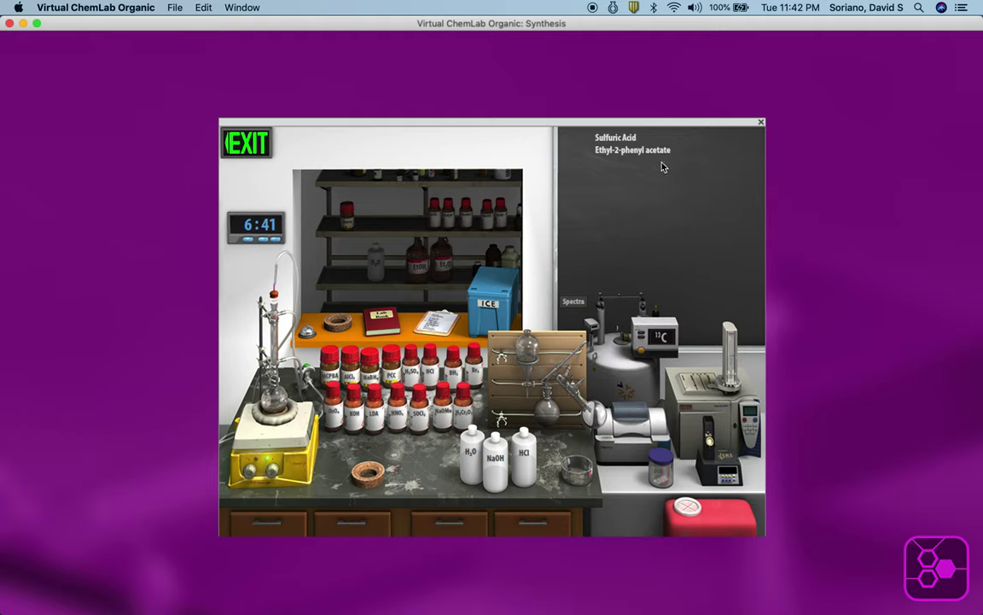
{"action": "mouse_move", "coordinate": [639, 153]}
- Extract in the separatory funnel and evaporate the diethyl ether from the organic layer
{"action": "left_click", "coordinate": [527, 353]}
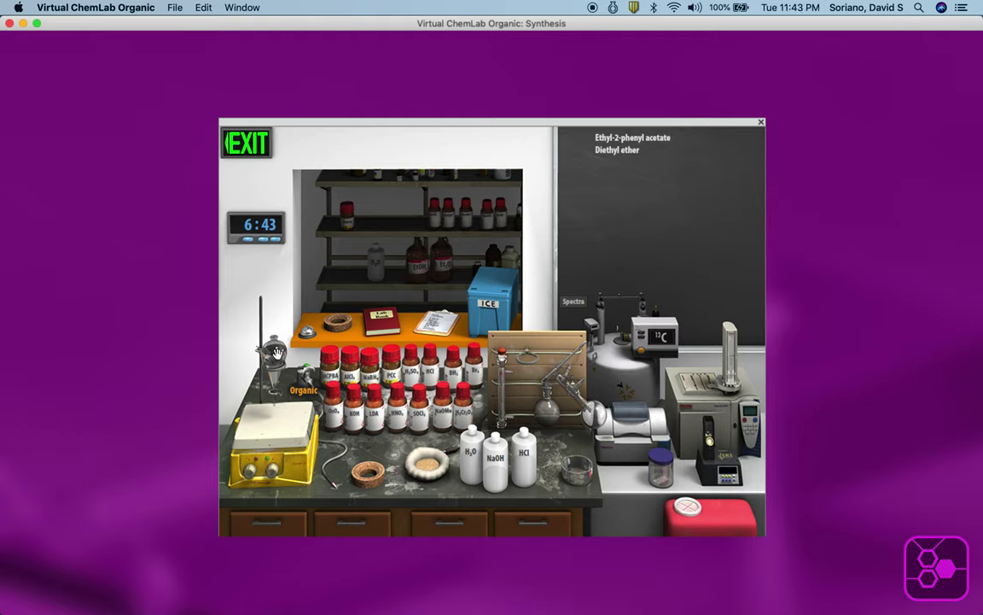
{"action": "left_click_drag", "start_coordinate": [276, 351], "coordinate": [512, 410]}
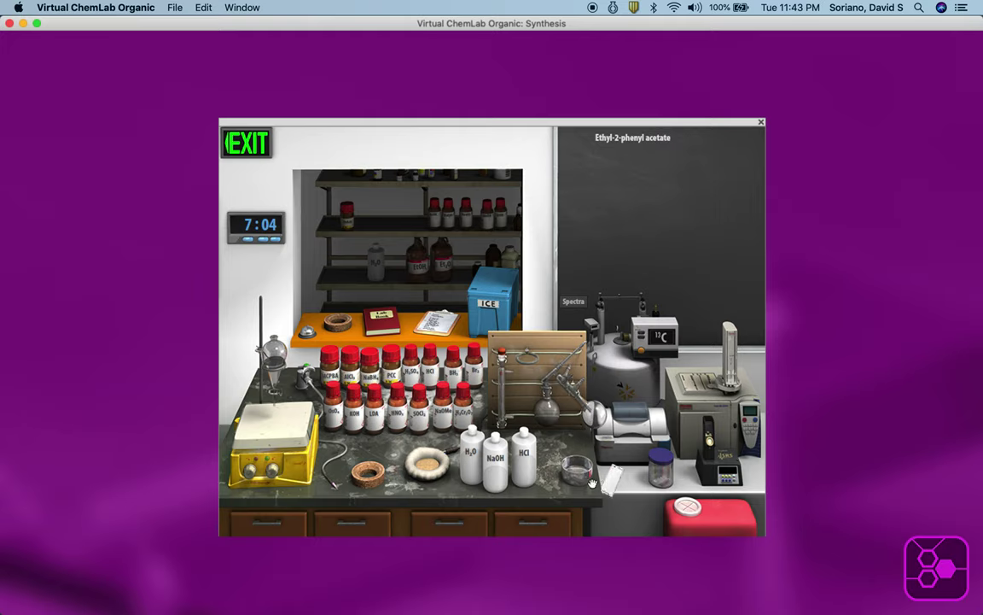
- Run a TLC and an FTIR spectrum of ethyl 2-phenylacetate, saving both to the lab book
{"action": "left_click", "coordinate": [574, 472]}
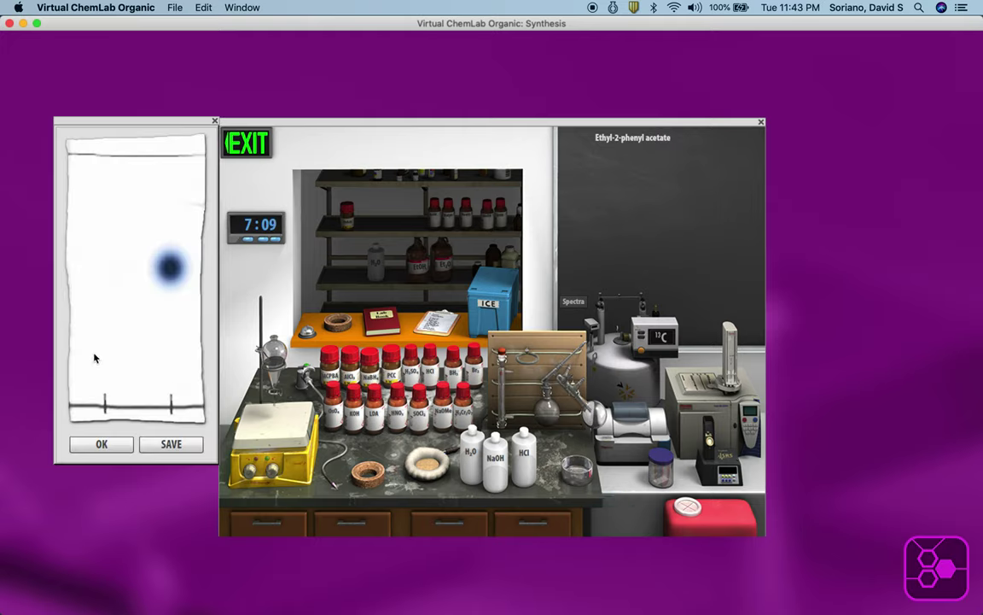
{"action": "left_click", "coordinate": [163, 447]}
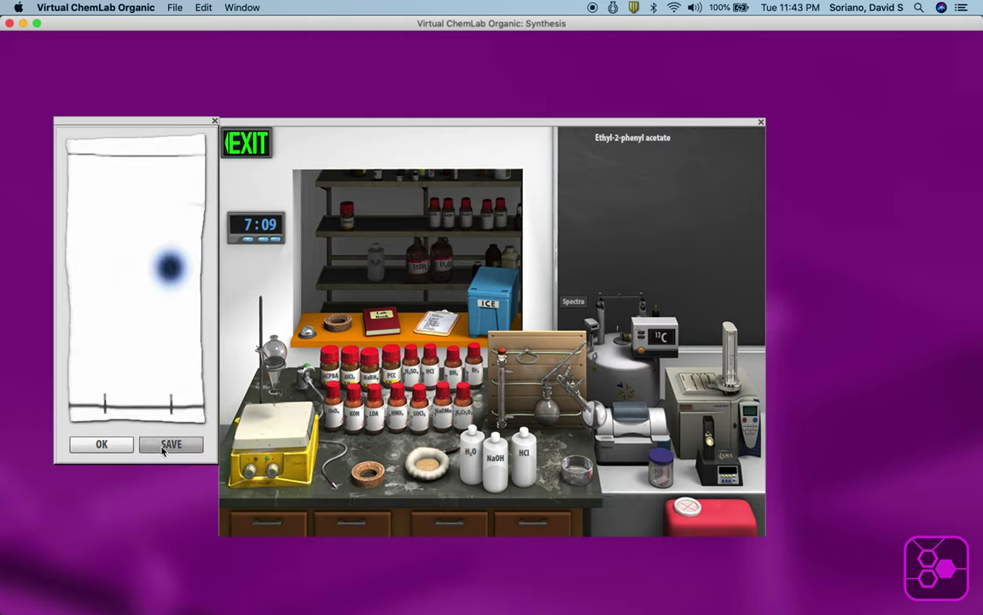
{"action": "left_click", "coordinate": [94, 444]}
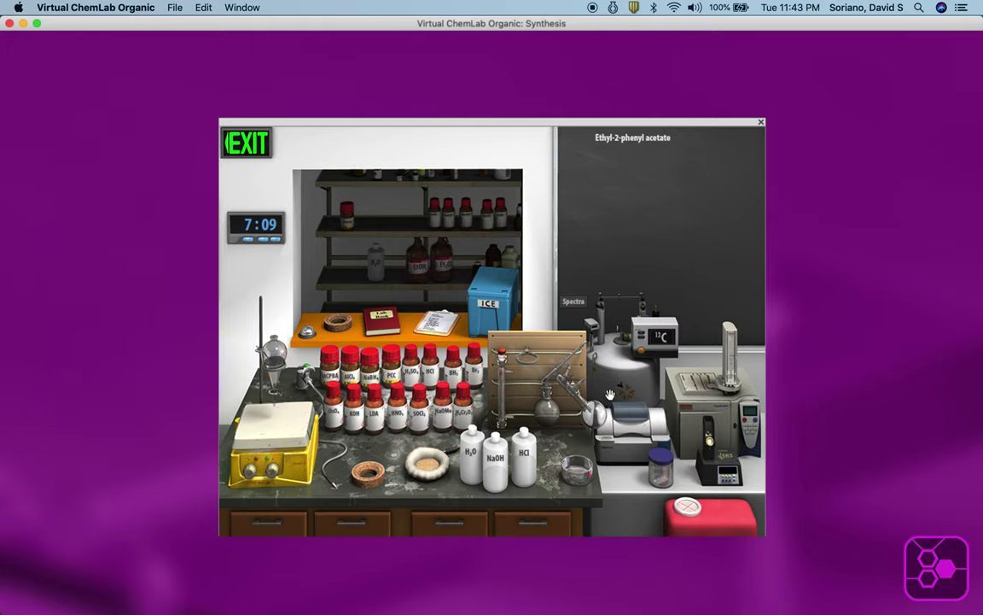
{"action": "left_click", "coordinate": [625, 428]}
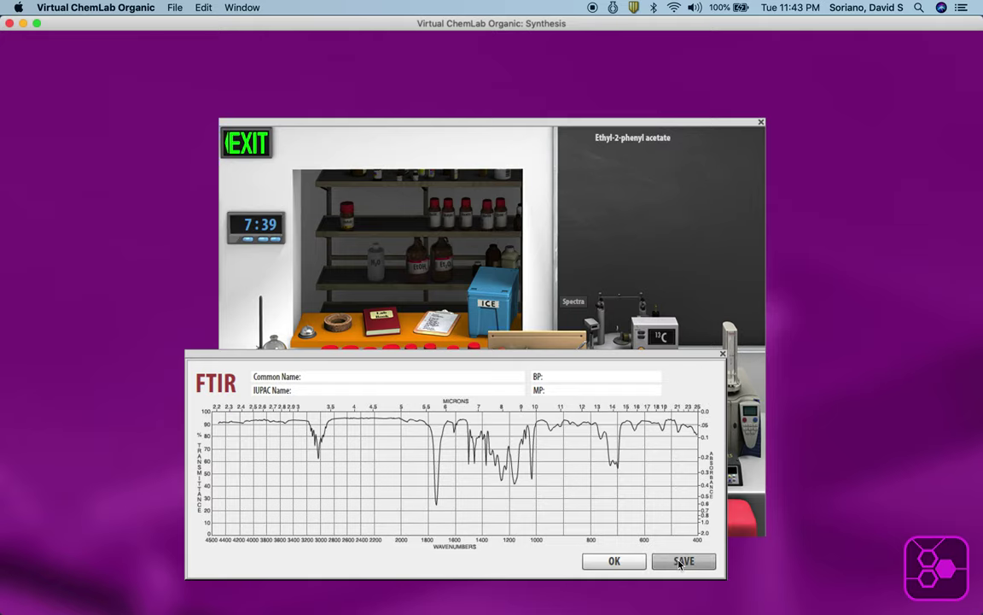
{"action": "left_click", "coordinate": [613, 561]}
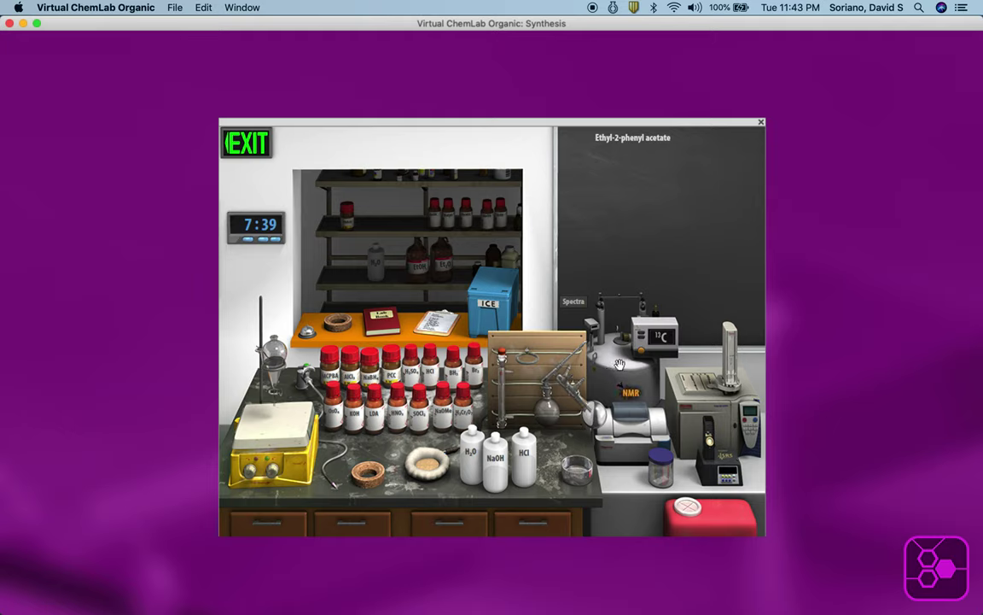
- Load the ester sample into the mass spectrometer, check the m/z 164 and 91 peaks, and save the spectrum
{"action": "left_click", "coordinate": [579, 448]}
{"action": "left_click", "coordinate": [671, 340]}
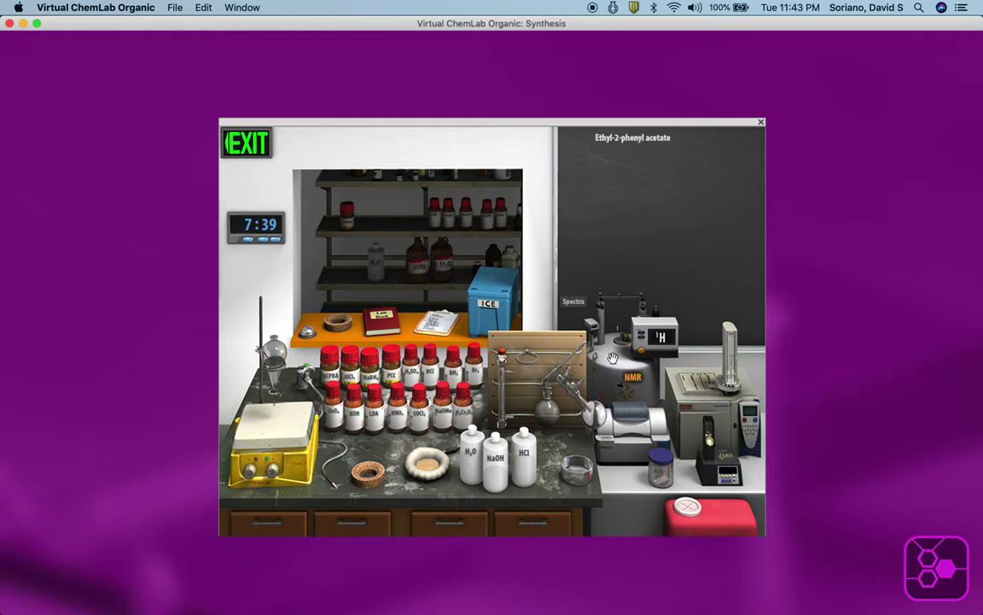
{"action": "left_click_drag", "start_coordinate": [612, 358], "coordinate": [643, 415]}
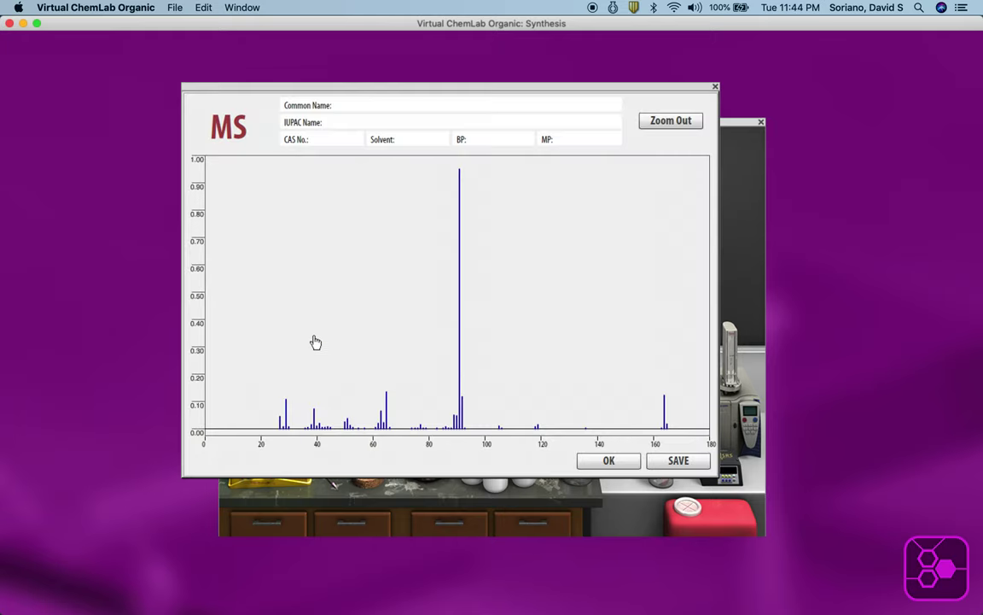
{"action": "left_click", "coordinate": [666, 407]}
{"action": "left_click", "coordinate": [461, 200]}
{"action": "left_click", "coordinate": [686, 462]}
{"action": "left_click", "coordinate": [609, 461]}
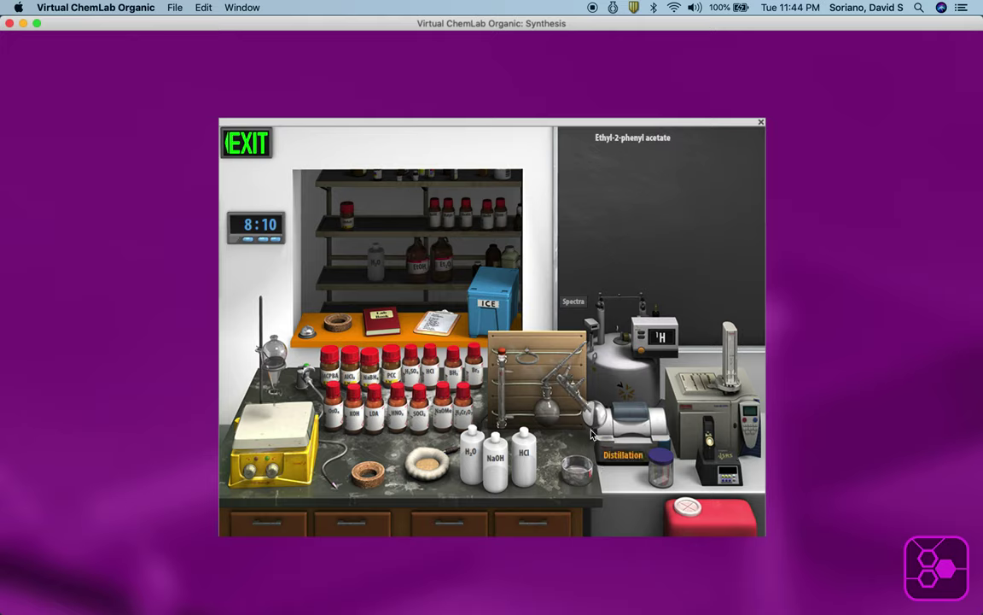
- Open the lab book and look over the saved FTIR spectrum of ethyl 2-phenylacetate
{"action": "left_click", "coordinate": [381, 322]}
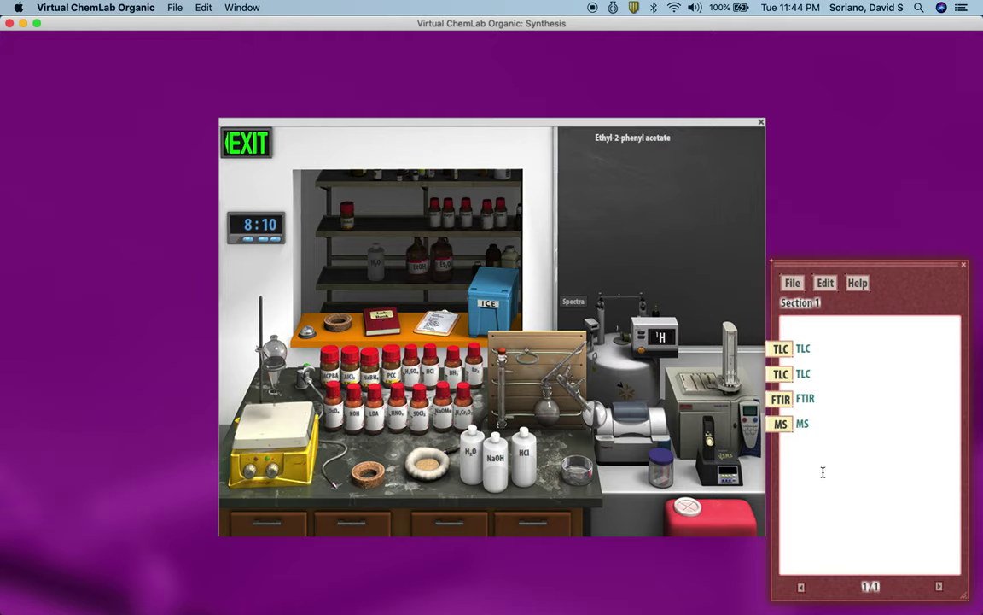
{"action": "left_click", "coordinate": [782, 401]}
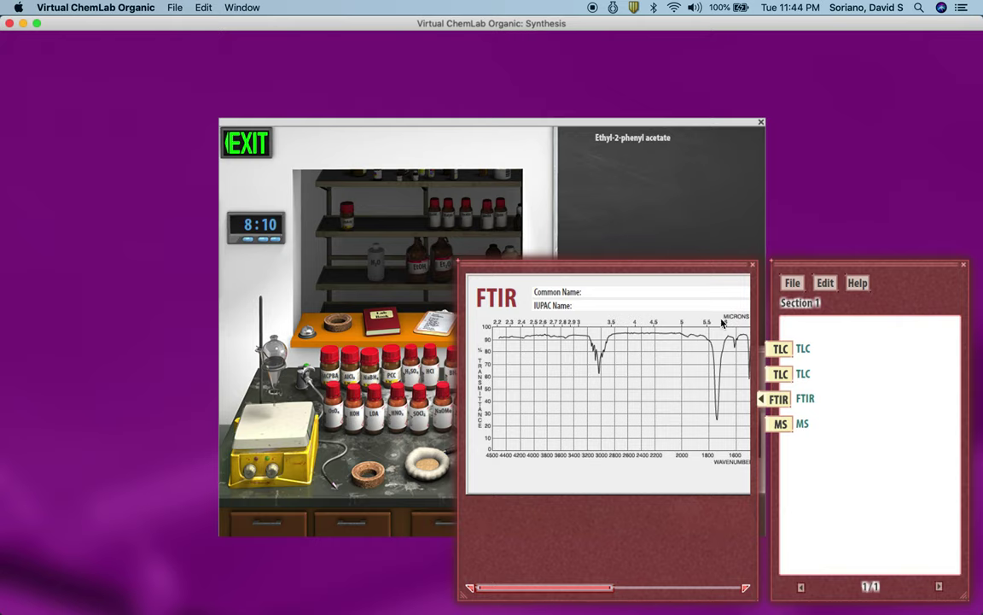
{"action": "left_click", "coordinate": [676, 236]}
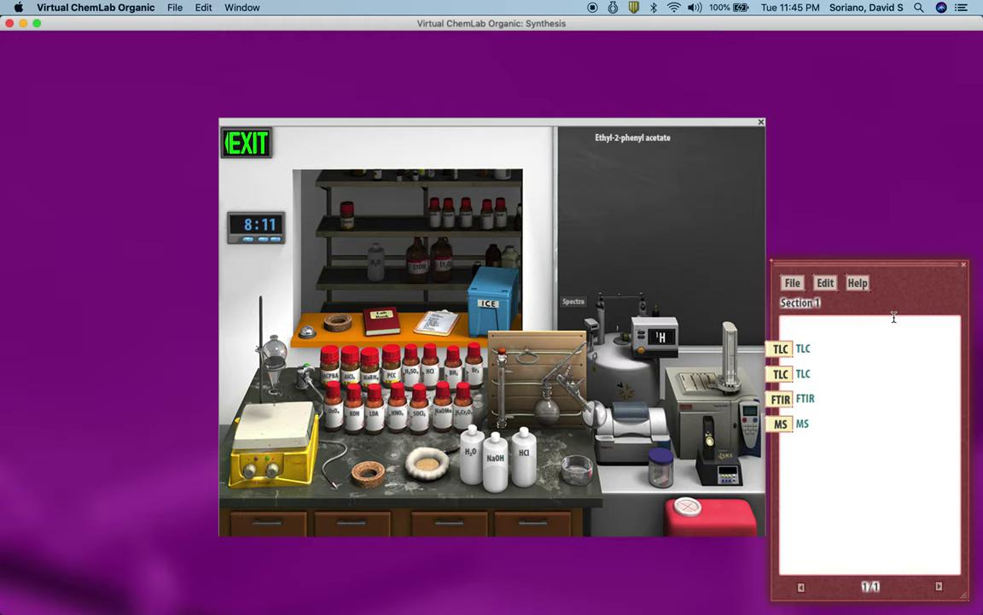
- Close the lab book and exit the lab without saving, returning to the Beyond Labz Client
{"action": "left_click", "coordinate": [964, 265]}
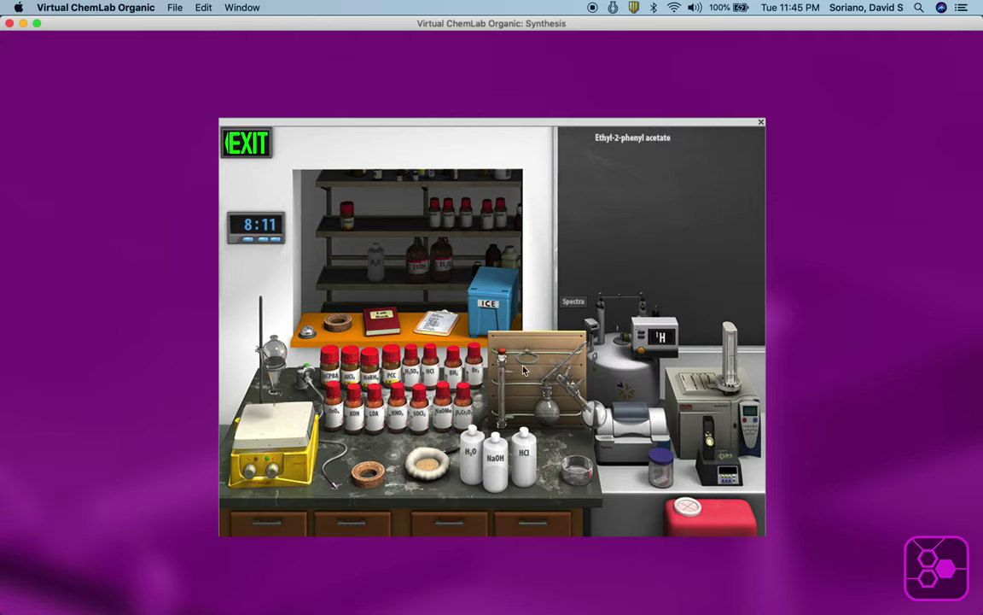
{"action": "left_click", "coordinate": [259, 154]}
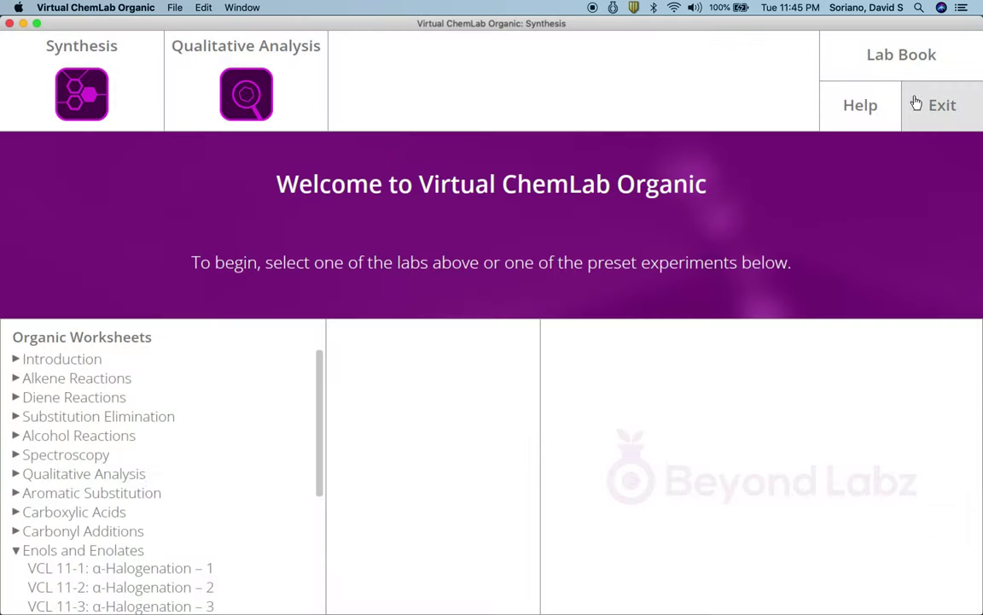
{"action": "left_click", "coordinate": [942, 109]}
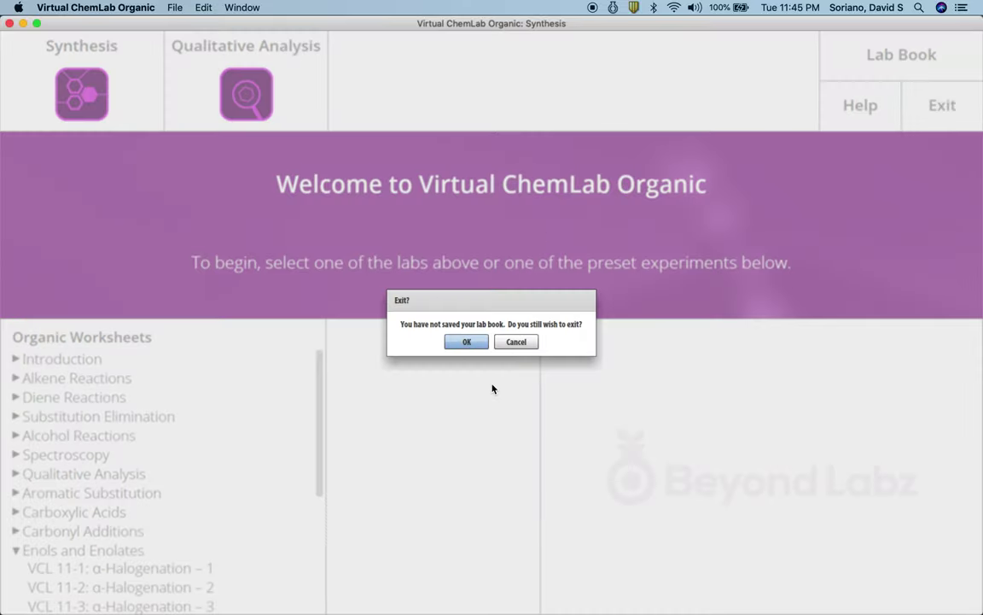
{"action": "left_click", "coordinate": [467, 343]}
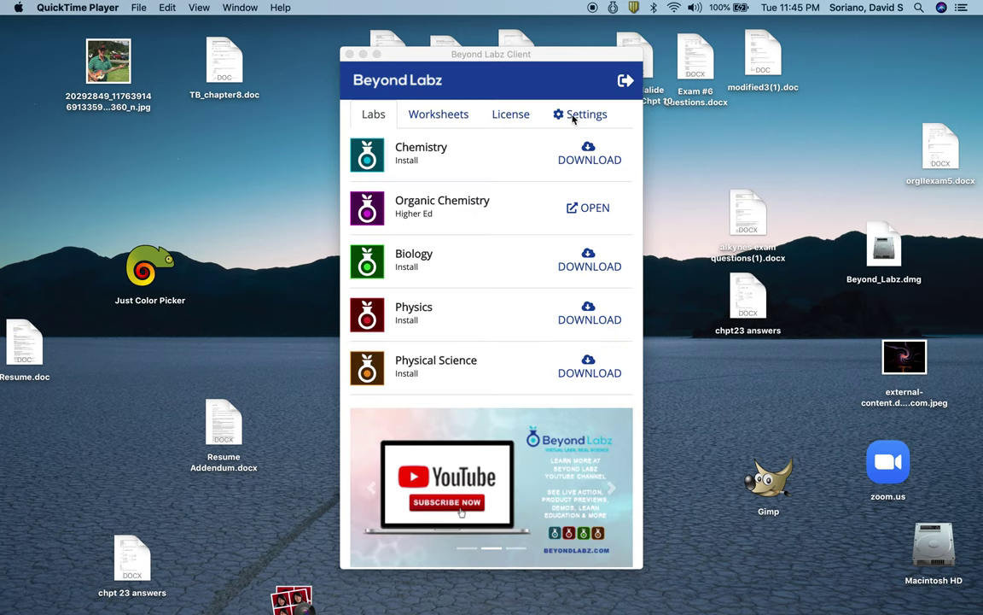
{"action": "left_click", "coordinate": [626, 82]}
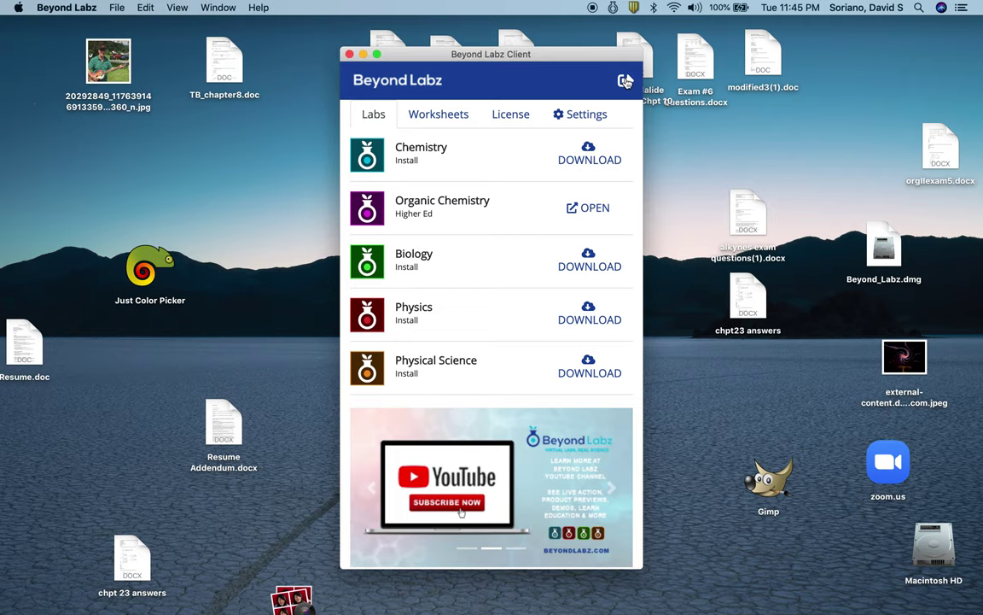